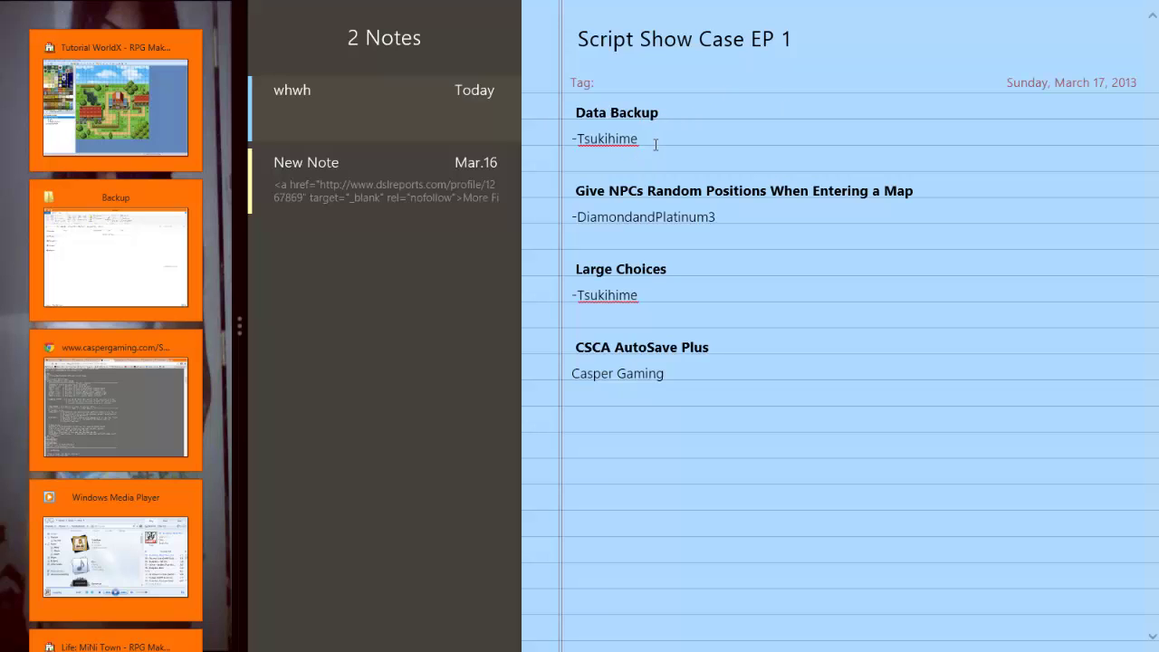
{"action": "left_click_drag", "start_coordinate": [654, 145], "coordinate": [570, 143]}
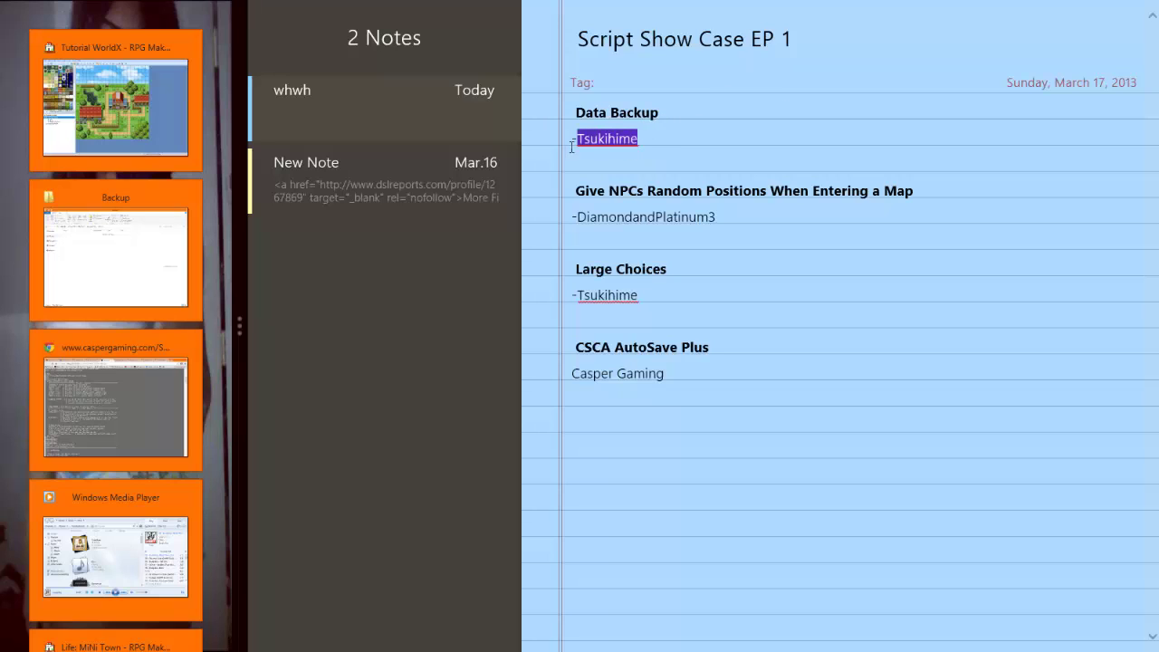
{"action": "left_click", "coordinate": [645, 141]}
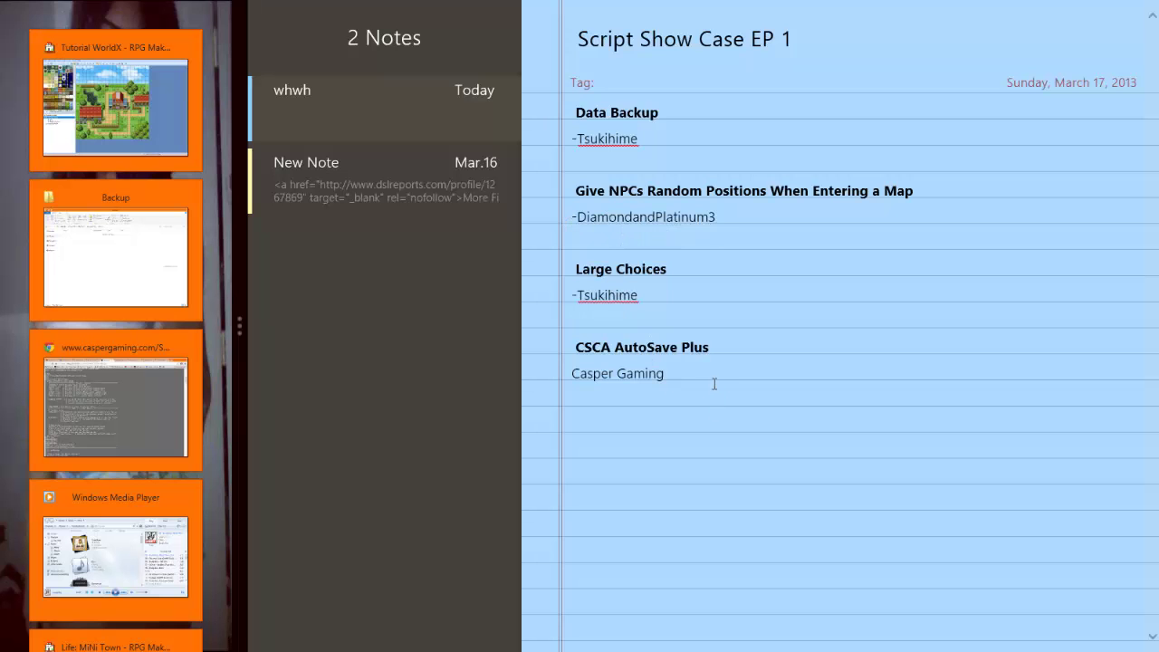
{"action": "left_click_drag", "start_coordinate": [714, 383], "coordinate": [583, 385]}
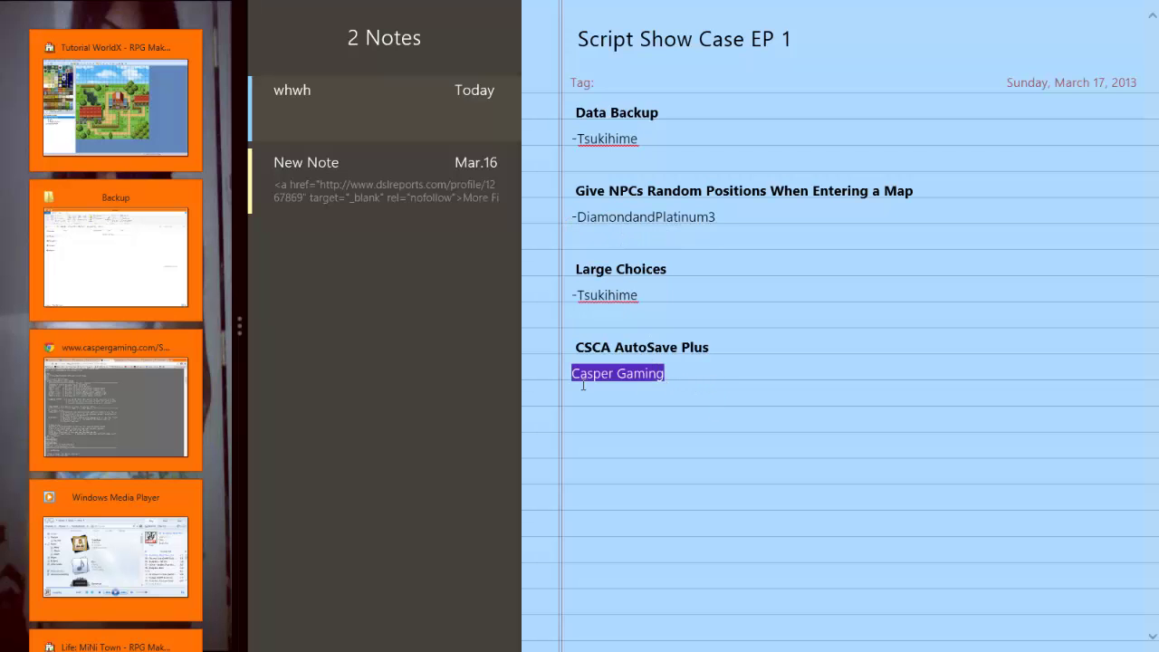
Step: Switch to the Tutorial WorldX project in RPG Maker VX Ace and review the Data Backup script in the Script Editor
{"action": "left_click", "coordinate": [171, 126]}
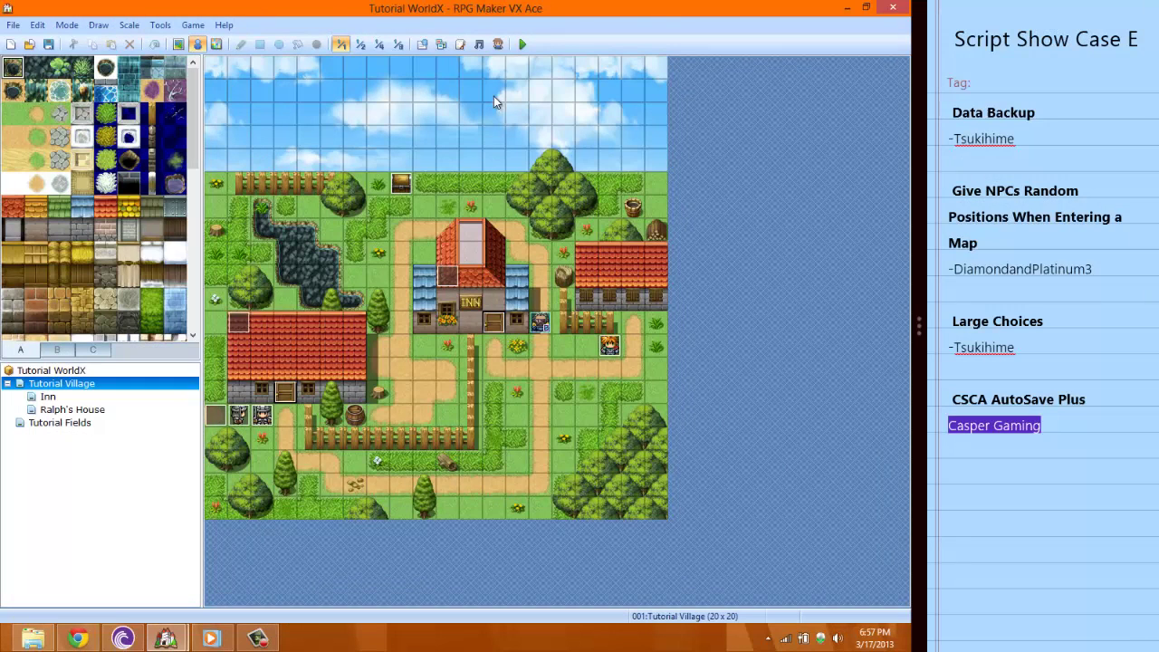
{"action": "left_click", "coordinate": [464, 49]}
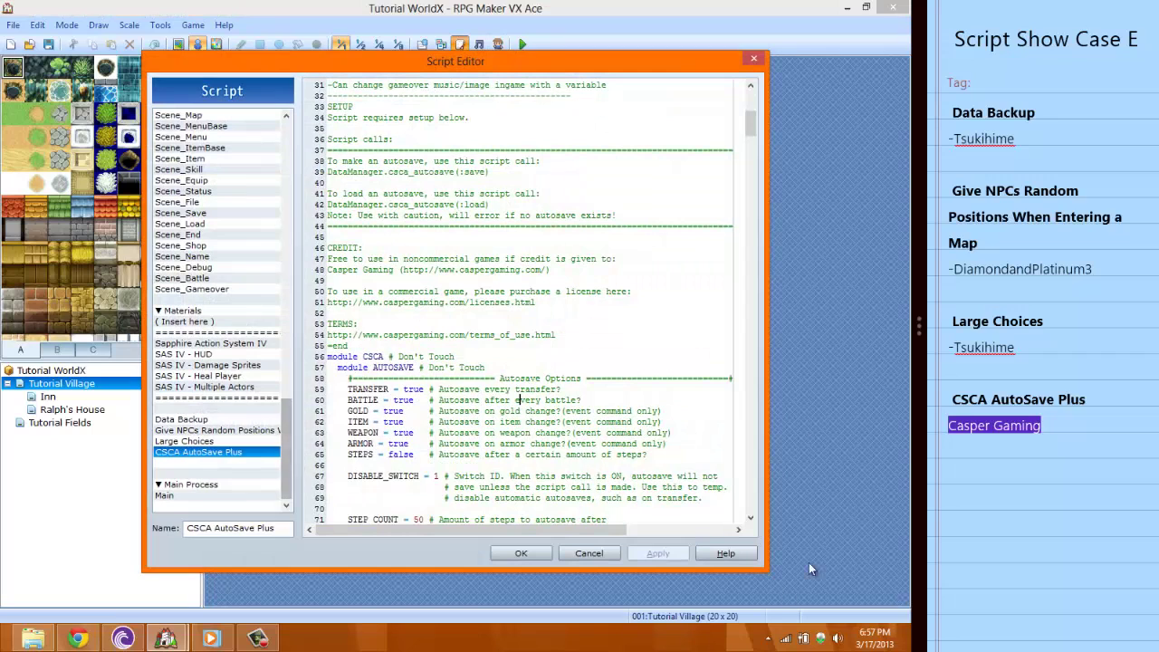
{"action": "left_click", "coordinate": [210, 421]}
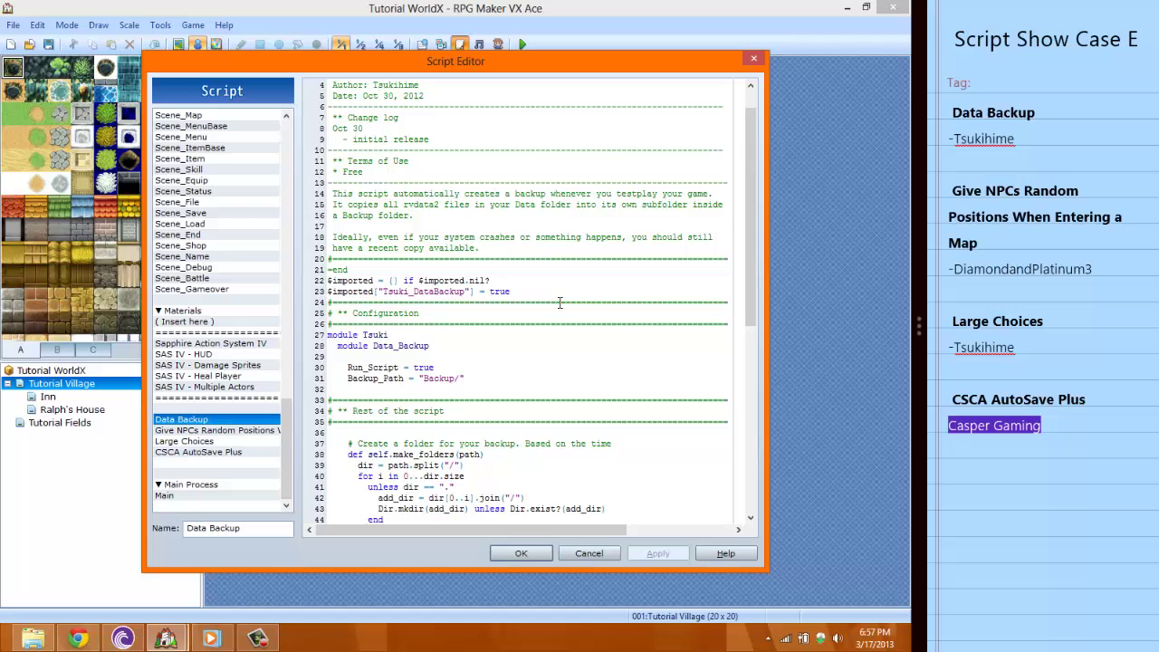
{"action": "left_click", "coordinate": [522, 551]}
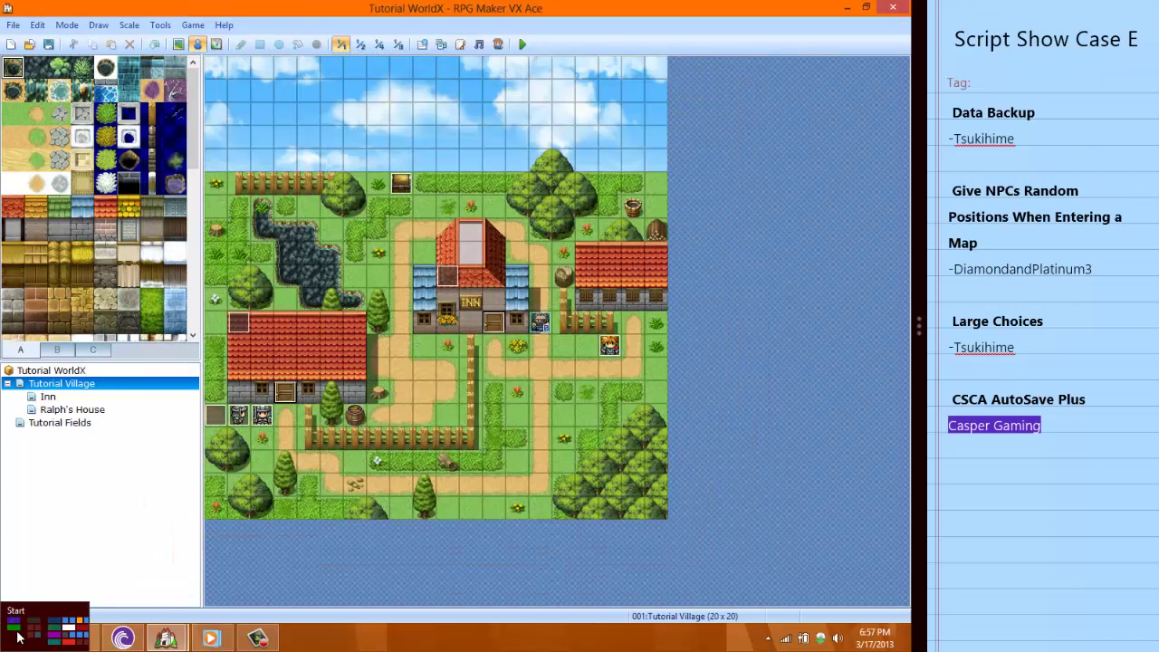
Step: Switch to File Explorer and check the contents of the Backup folder inside the Tutorial World project folder
{"action": "left_click", "coordinate": [35, 637]}
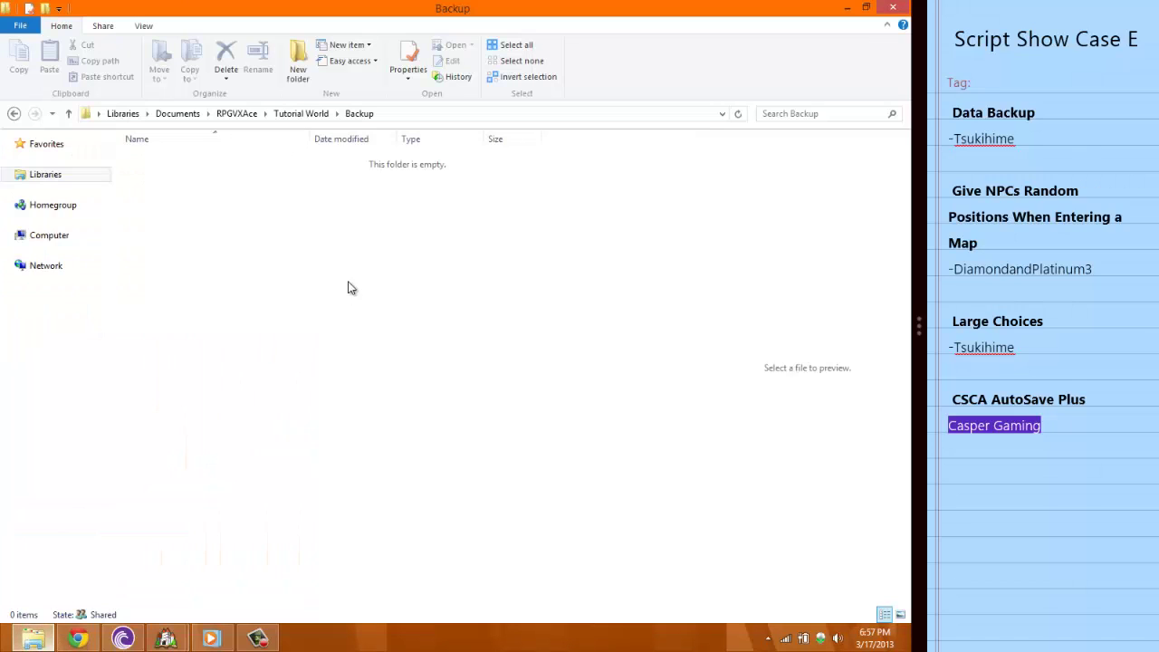
{"action": "left_click", "coordinate": [301, 113]}
{"action": "double_click", "coordinate": [150, 173]}
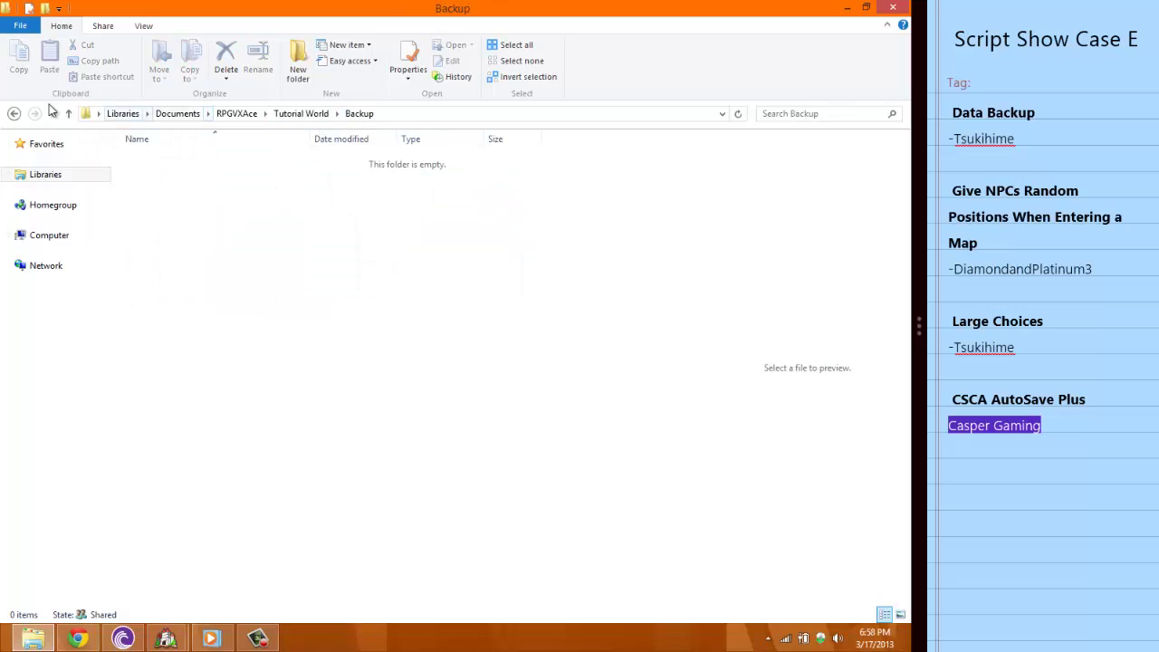
{"action": "left_click", "coordinate": [14, 113]}
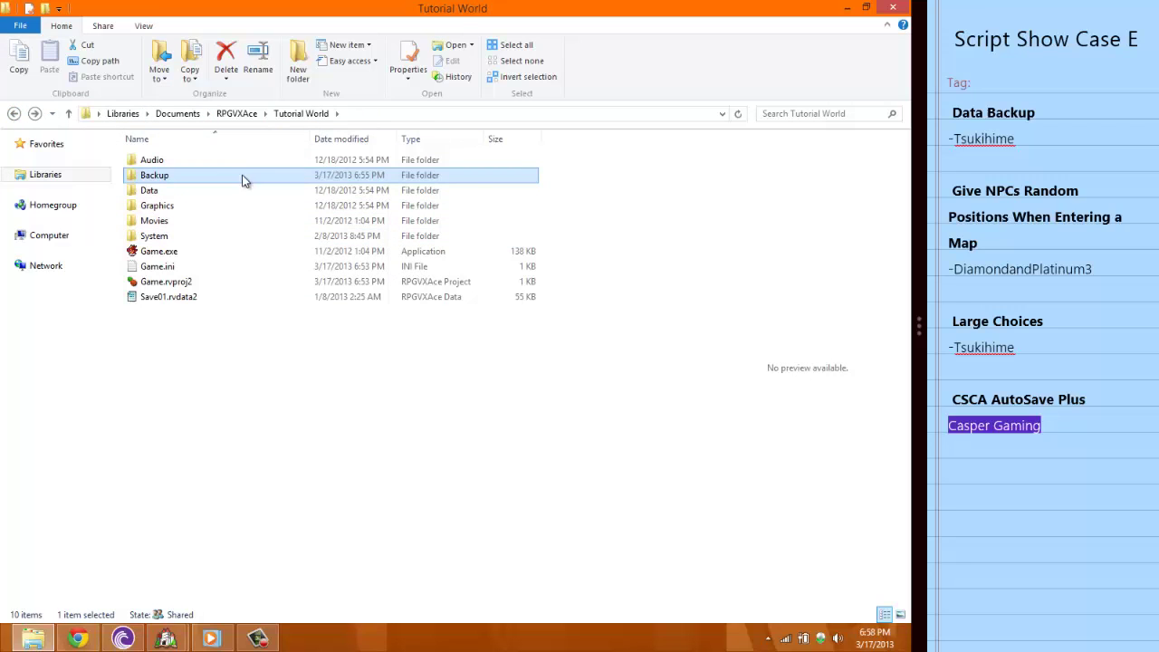
{"action": "double_click", "coordinate": [284, 174]}
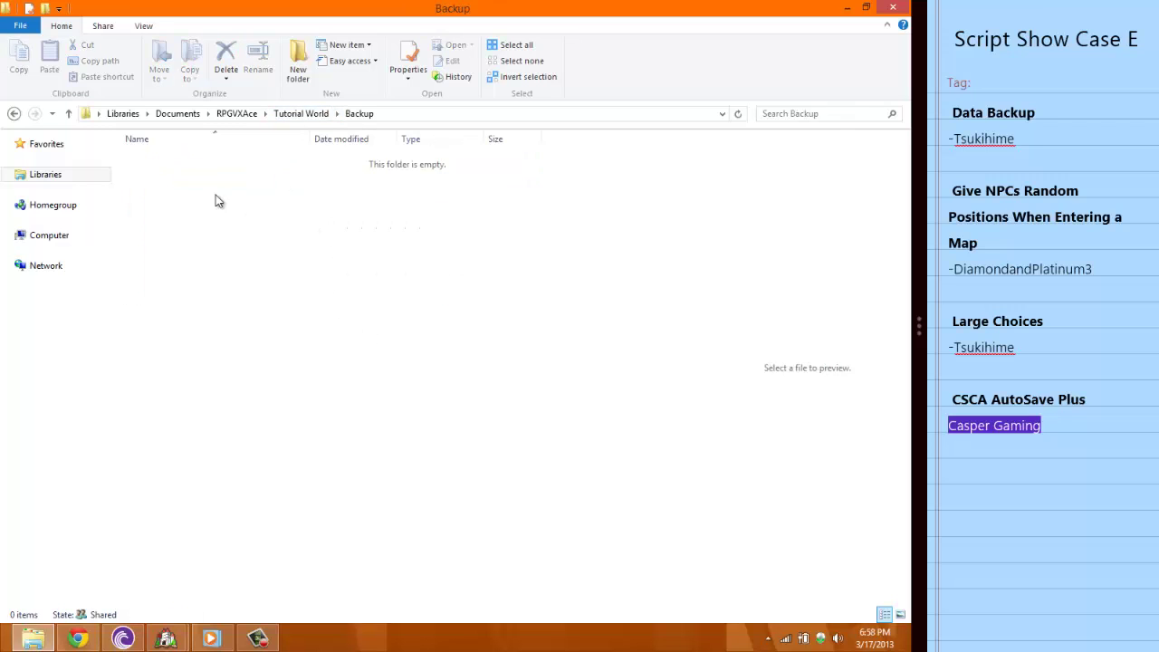
Step: Return to the Tutorial WorldX project in RPG Maker VX Ace, run a playtest, and close the game at its title screen
{"action": "left_click", "coordinate": [164, 627]}
{"action": "left_click", "coordinate": [216, 569]}
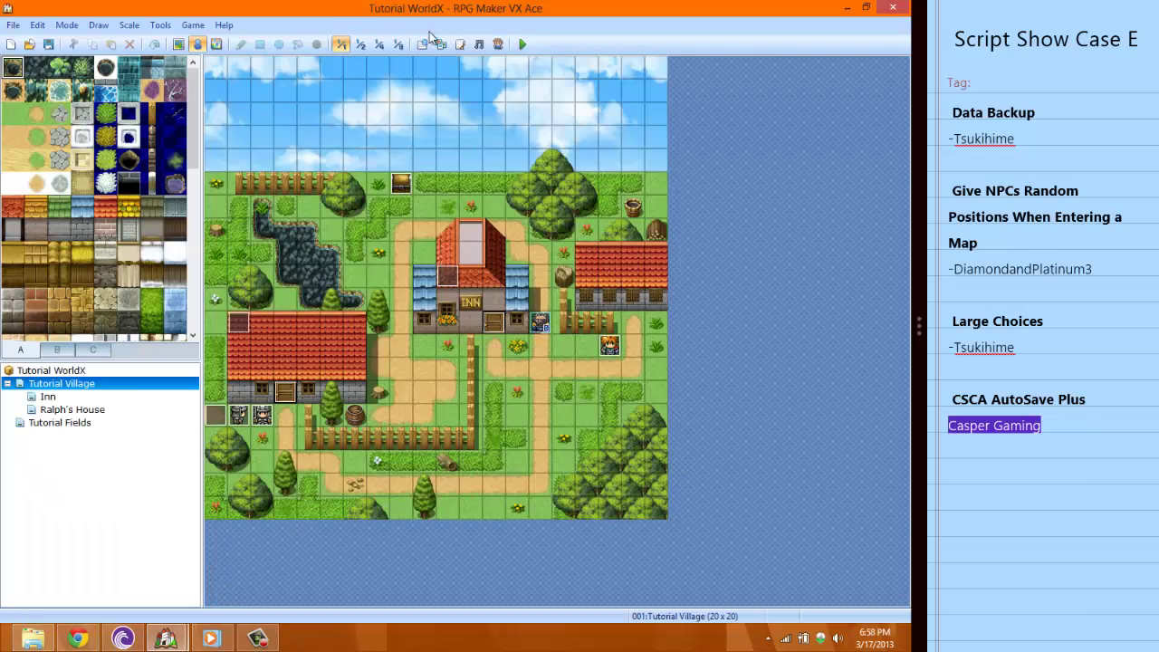
{"action": "left_click", "coordinate": [522, 44]}
{"action": "left_click", "coordinate": [398, 351]}
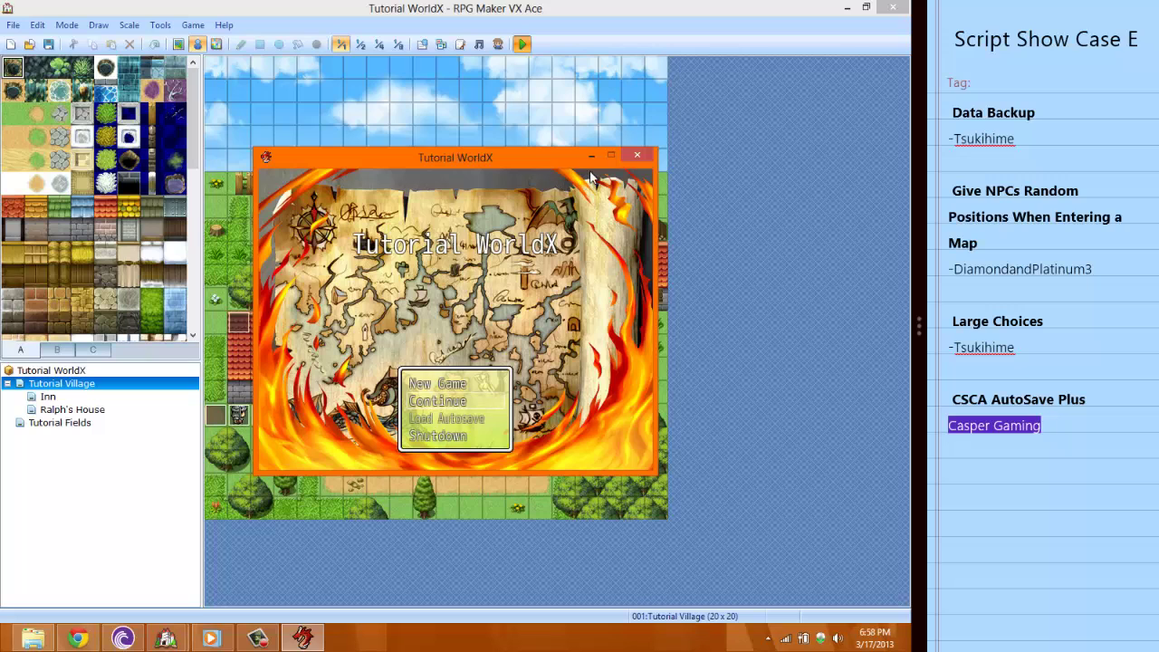
{"action": "left_click", "coordinate": [637, 156]}
Step: Switch to File Explorer, inspect all files in the new backup's Data folder, and return to the Backup folder
{"action": "left_click", "coordinate": [32, 639]}
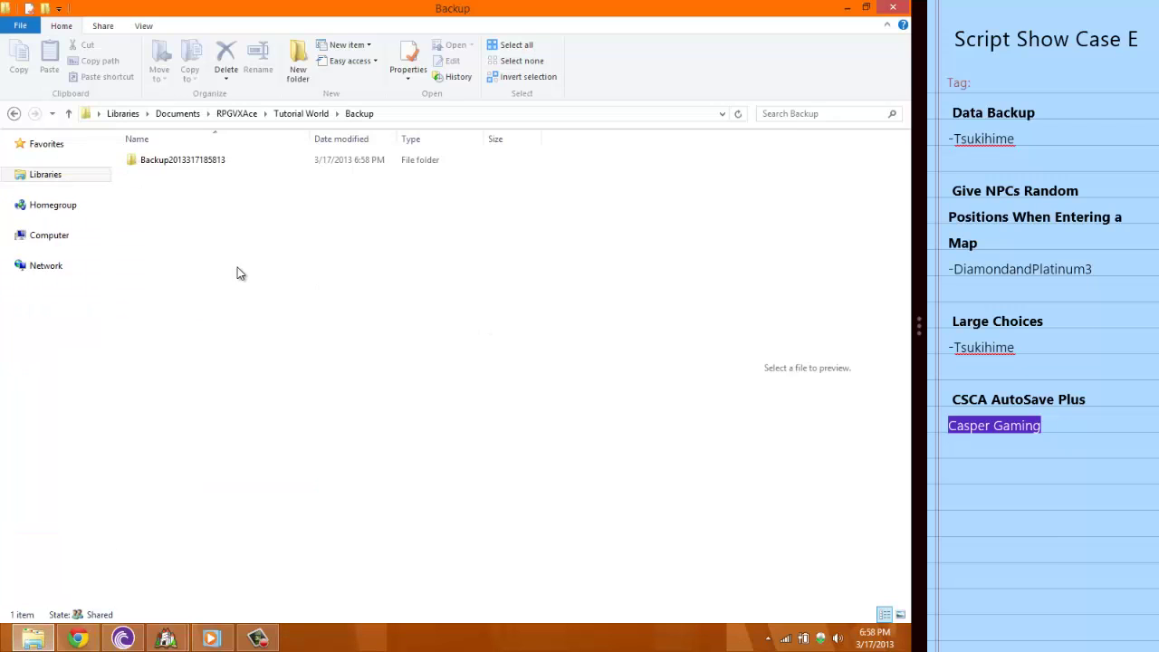
{"action": "double_click", "coordinate": [164, 159]}
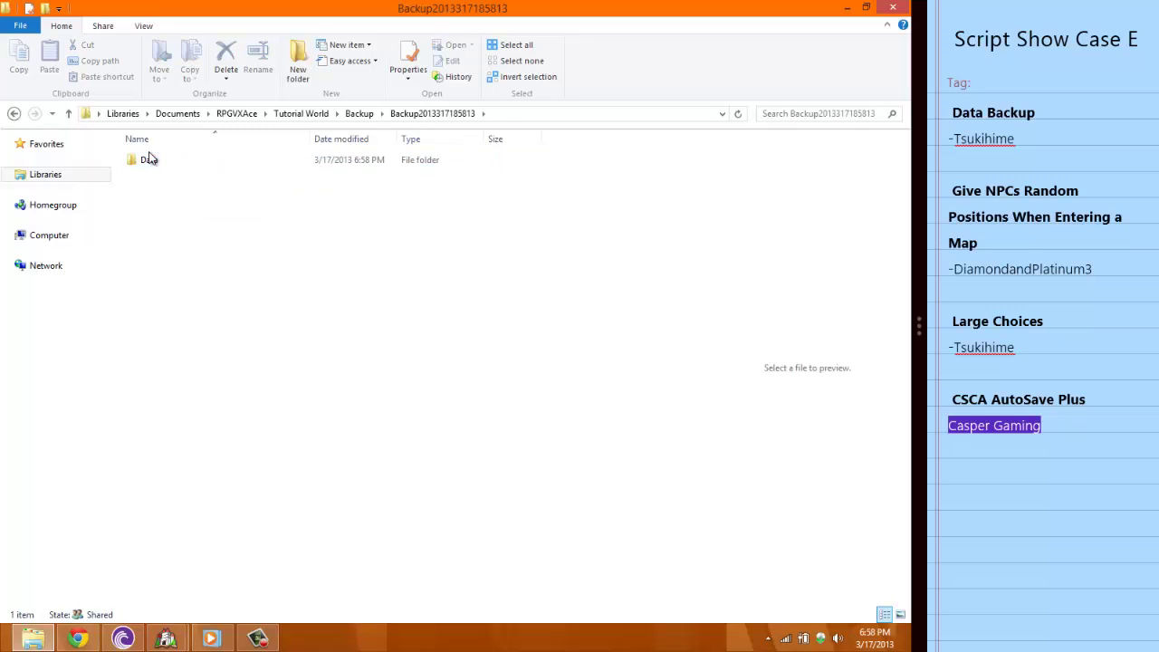
{"action": "left_click", "coordinate": [148, 163]}
{"action": "double_click", "coordinate": [148, 163]}
{"action": "key", "text": "ctrl+a"}
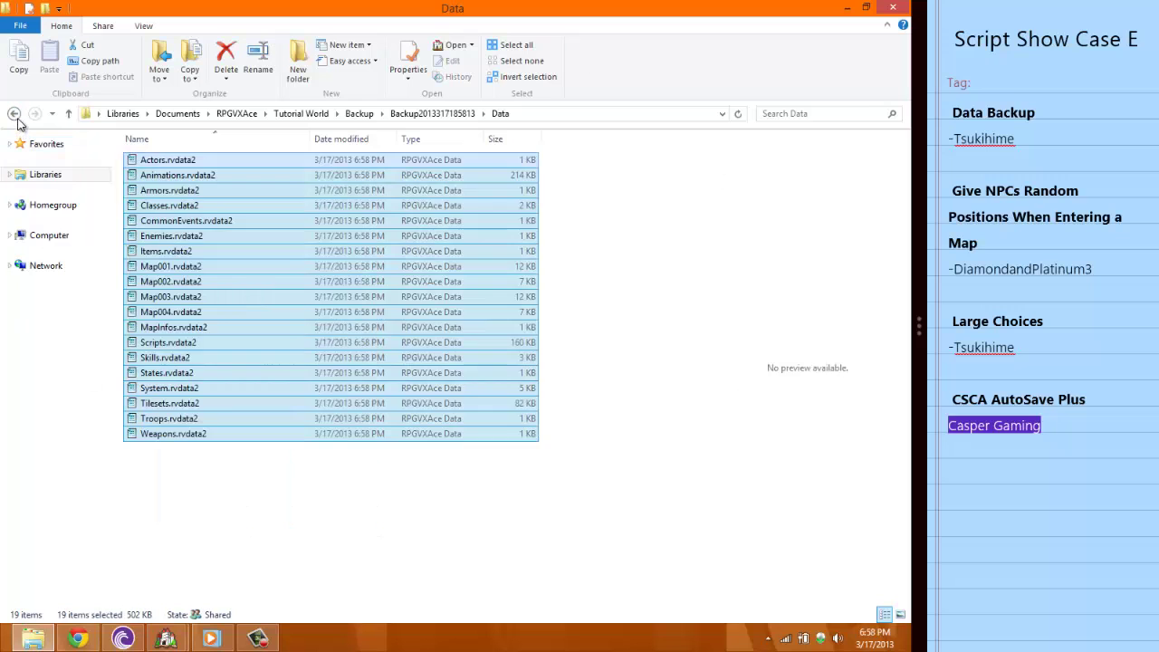
{"action": "left_click", "coordinate": [14, 114]}
{"action": "left_click", "coordinate": [14, 114]}
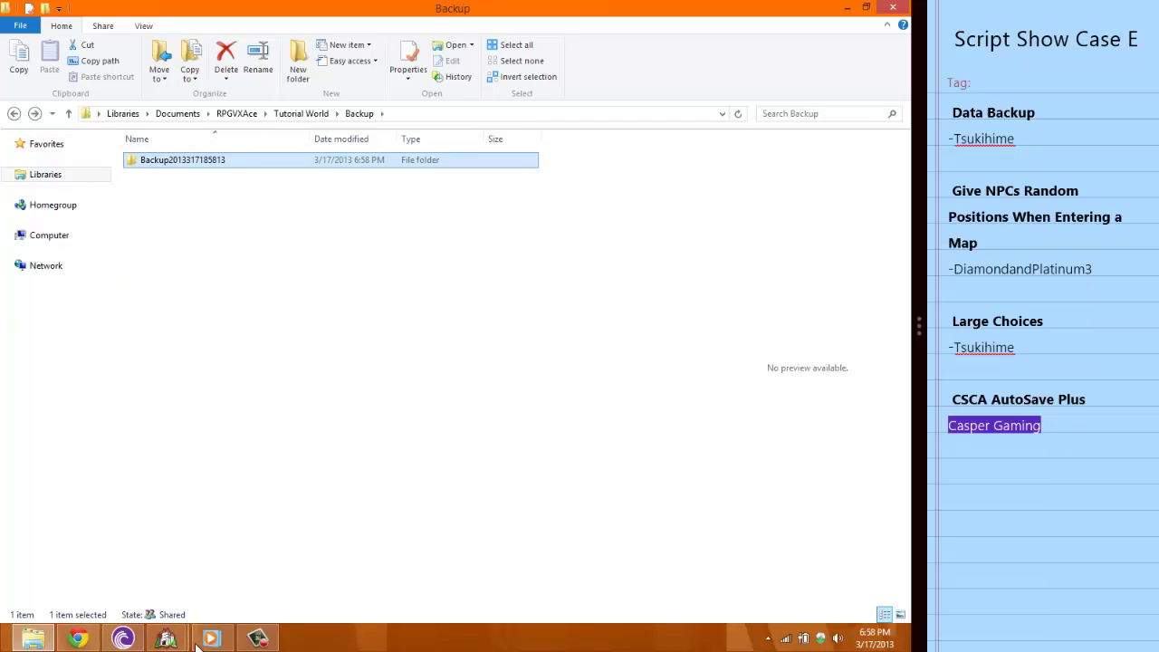
Step: Run another playtest of Tutorial WorldX from RPG Maker VX Ace and close the game window
{"action": "mouse_move", "coordinate": [179, 641]}
{"action": "left_click", "coordinate": [237, 545]}
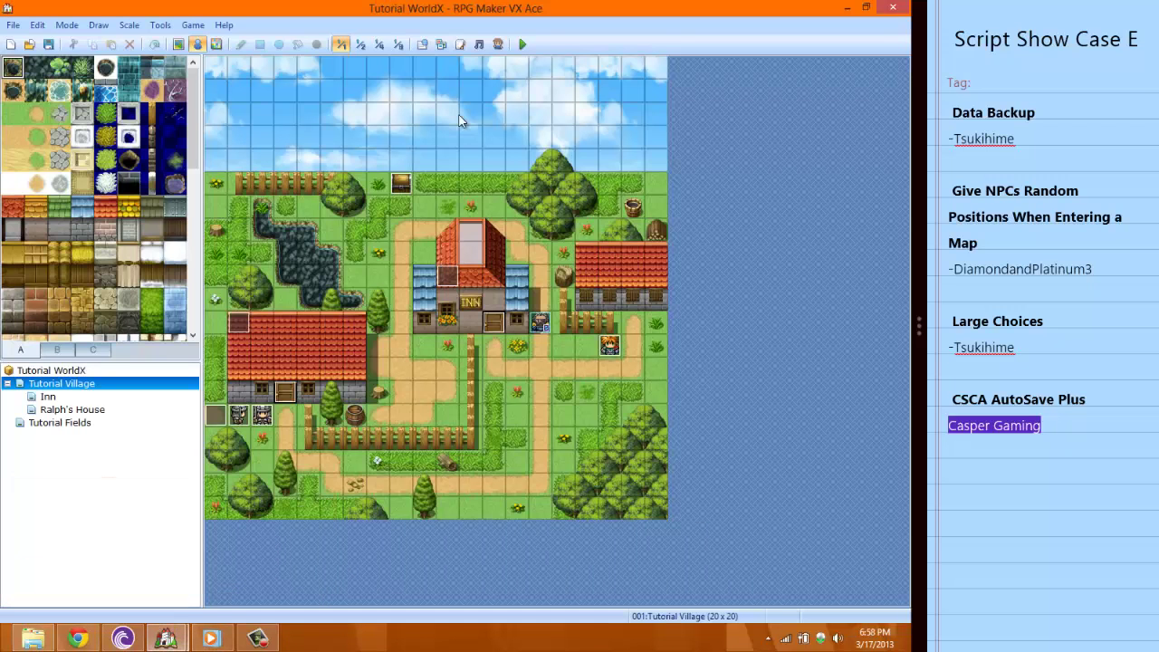
{"action": "left_click", "coordinate": [521, 44]}
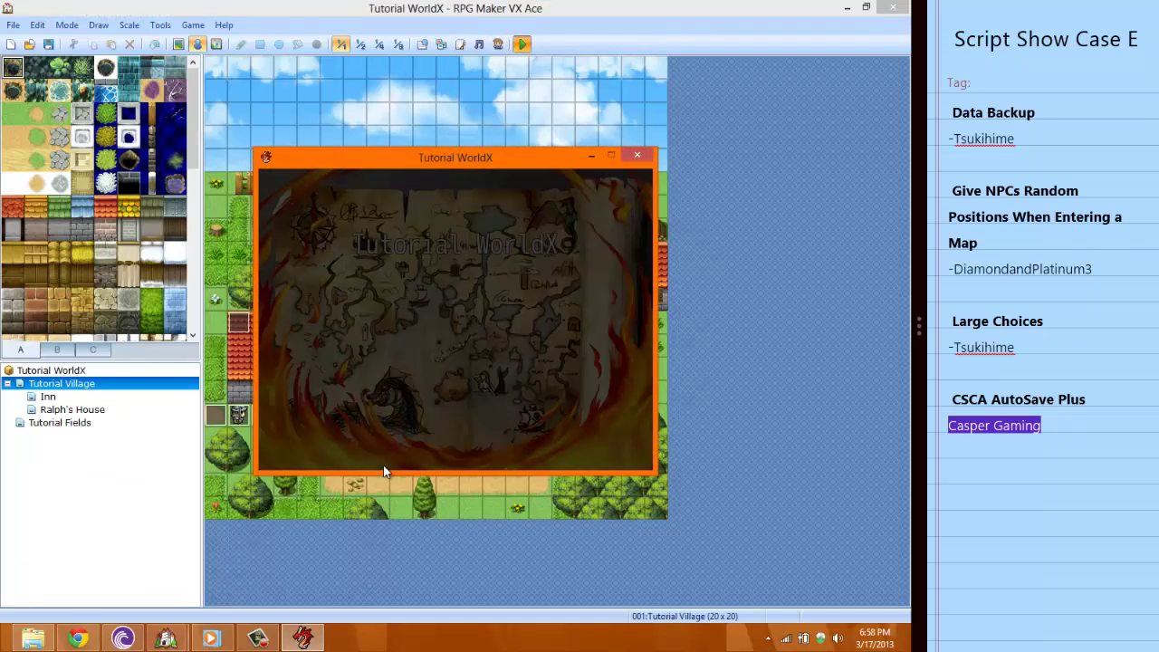
{"action": "left_click", "coordinate": [645, 155]}
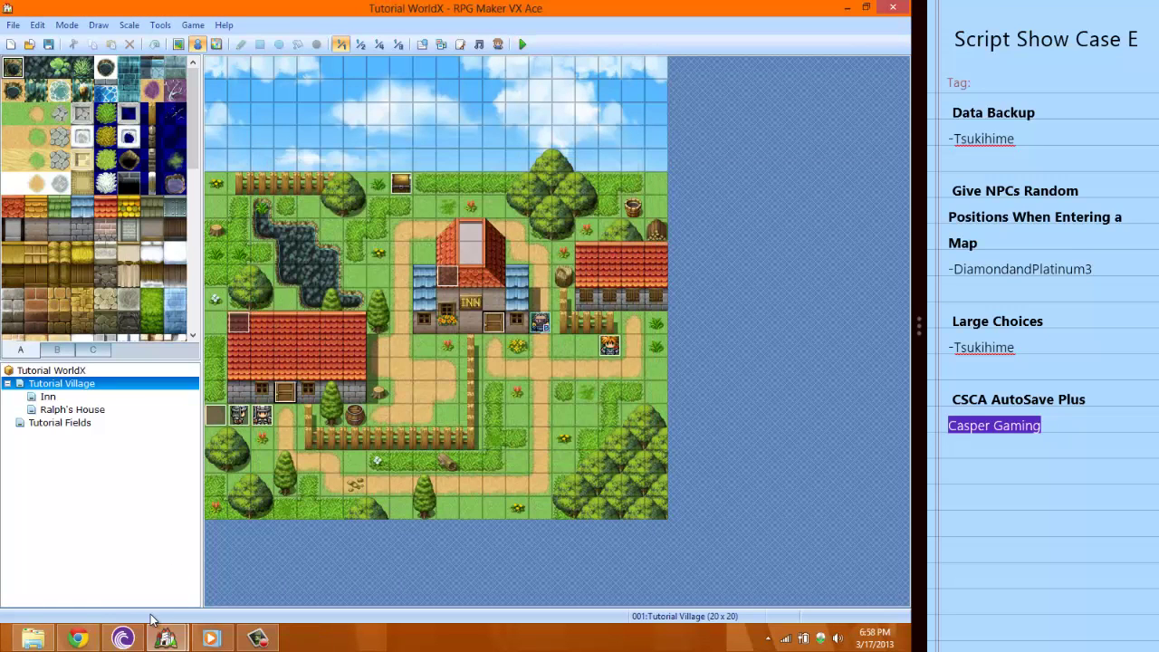
Step: Switch to File Explorer and check the combined properties of both folders inside the Backup folder
{"action": "left_click", "coordinate": [37, 641]}
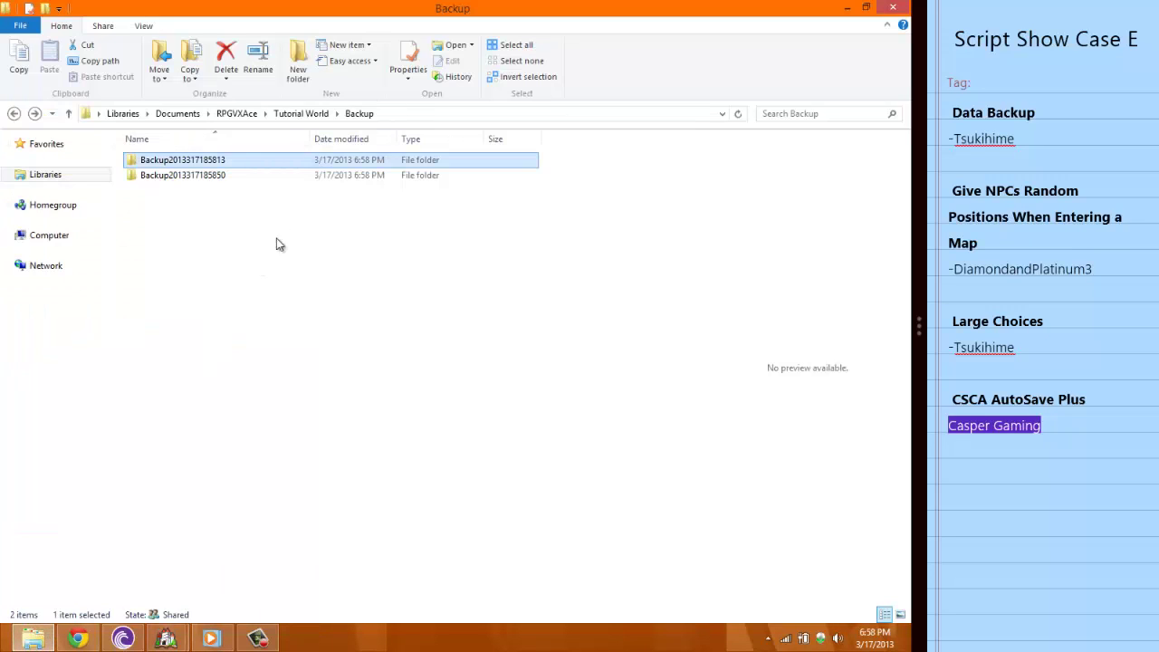
{"action": "left_click_drag", "start_coordinate": [266, 199], "coordinate": [218, 147]}
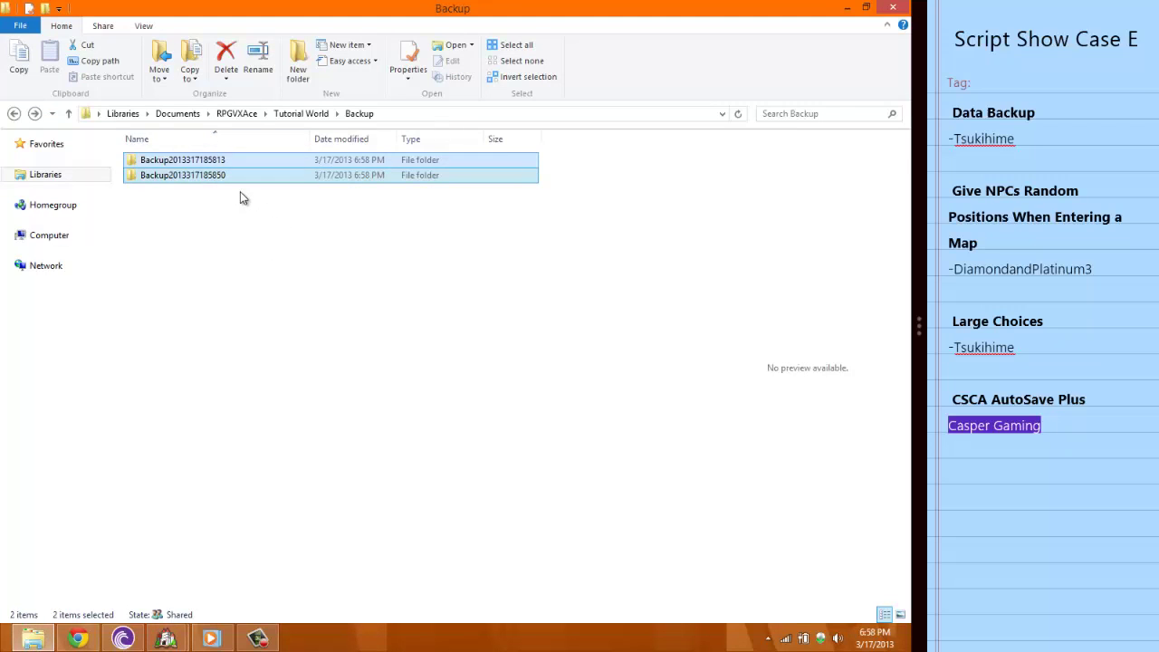
{"action": "left_click", "coordinate": [237, 204]}
{"action": "left_click_drag", "start_coordinate": [237, 205], "coordinate": [218, 183]}
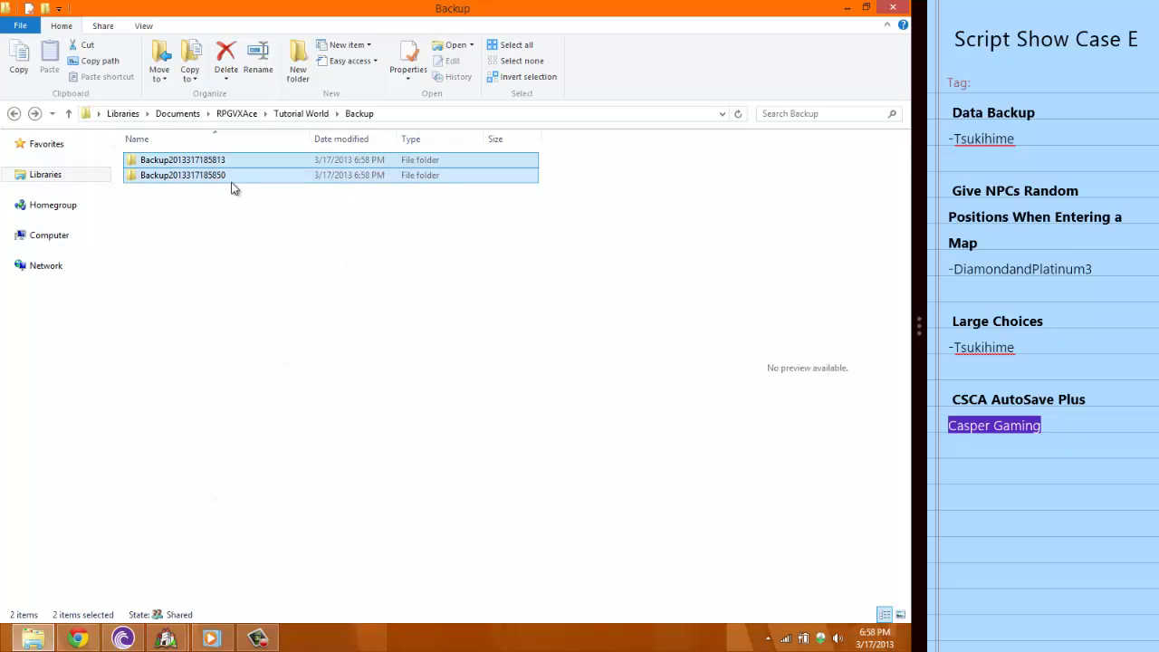
{"action": "right_click", "coordinate": [225, 175]}
{"action": "left_click", "coordinate": [274, 487]}
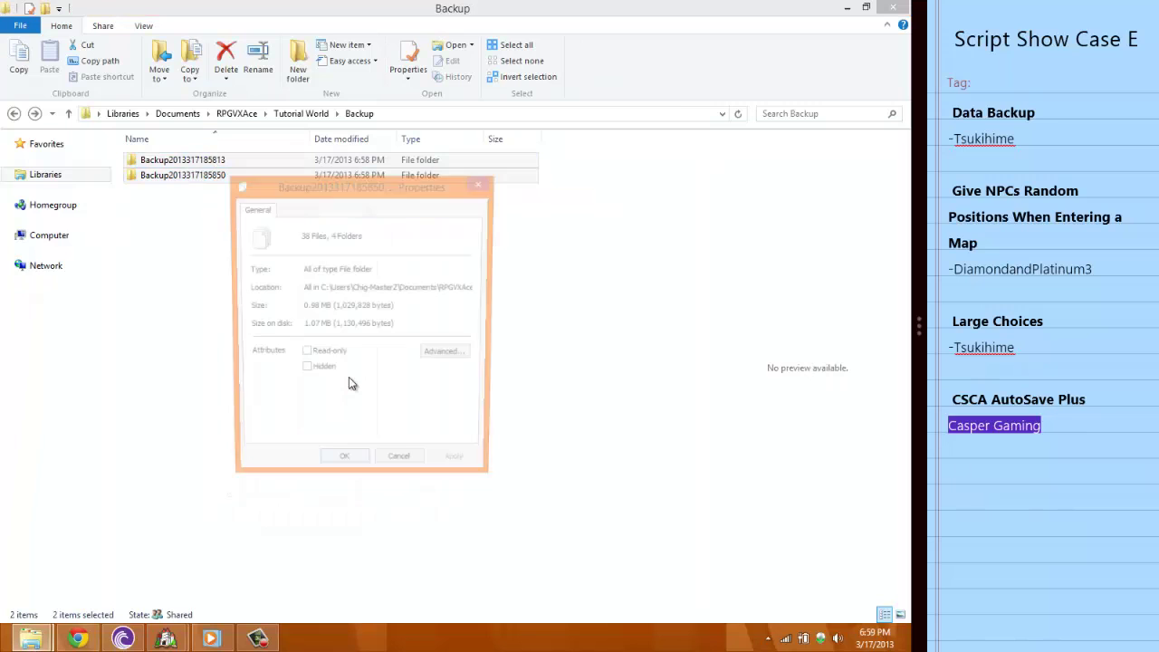
{"action": "left_click", "coordinate": [484, 184]}
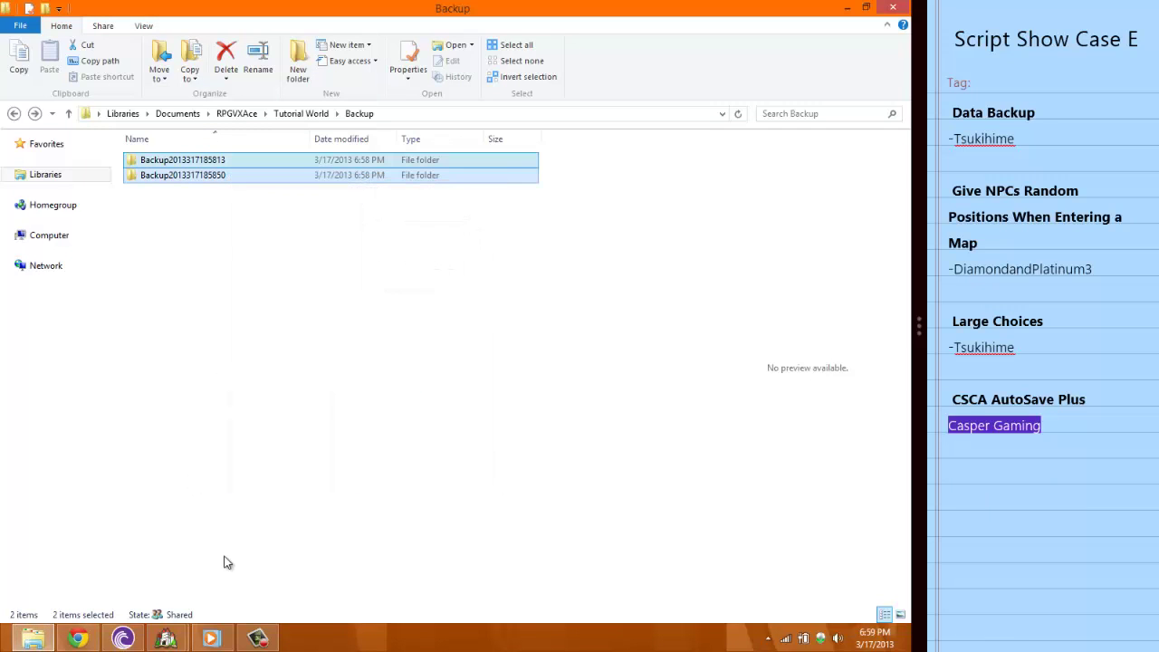
Step: Return to Tutorial WorldX in RPG Maker VX Ace and examine the Run_Script and Backup_Path settings in the Data Backup script
{"action": "mouse_move", "coordinate": [164, 634]}
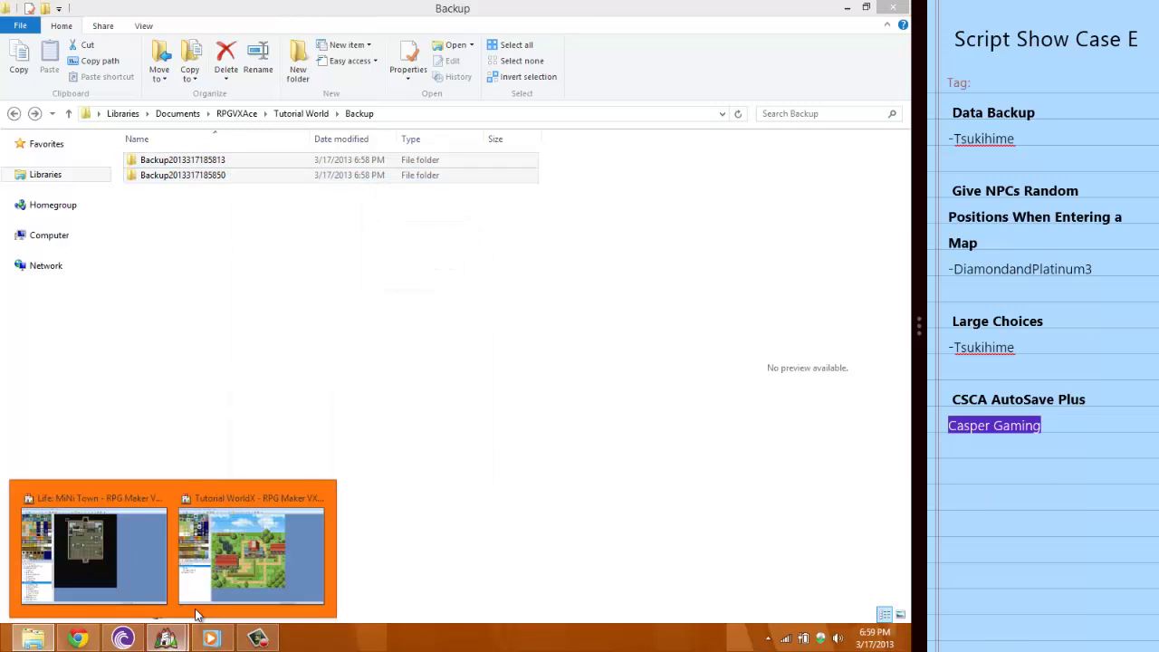
{"action": "left_click", "coordinate": [255, 568]}
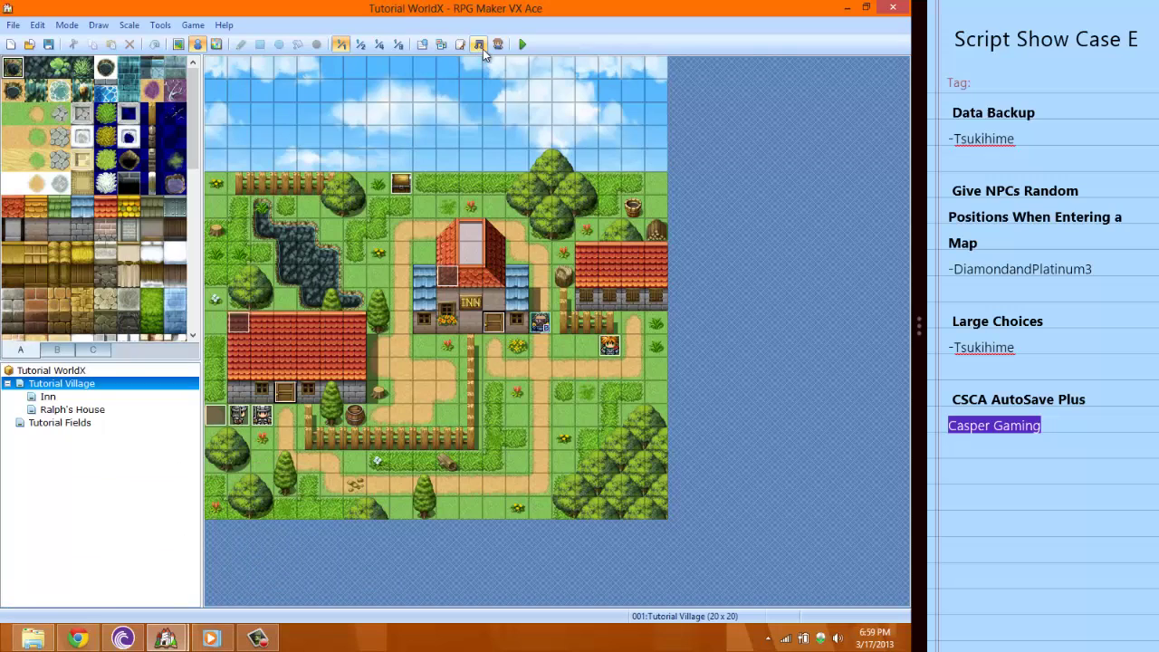
{"action": "left_click", "coordinate": [460, 43]}
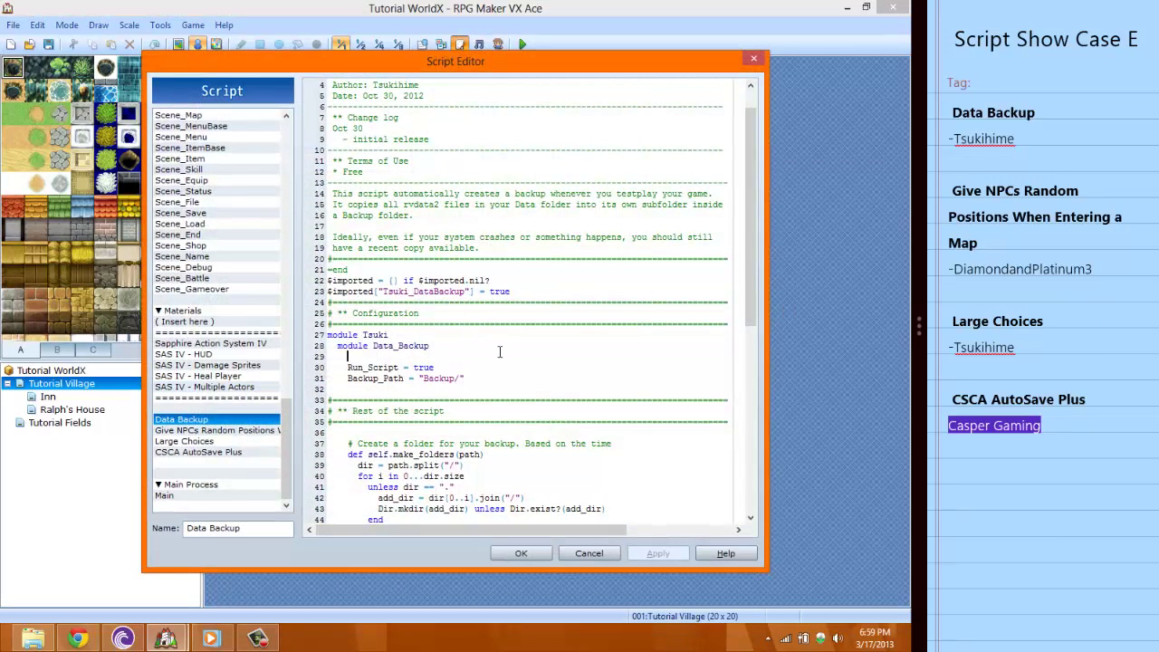
{"action": "triple_click", "coordinate": [440, 378]}
{"action": "left_click", "coordinate": [433, 378]}
{"action": "double_click", "coordinate": [424, 366]}
{"action": "left_click", "coordinate": [436, 387]}
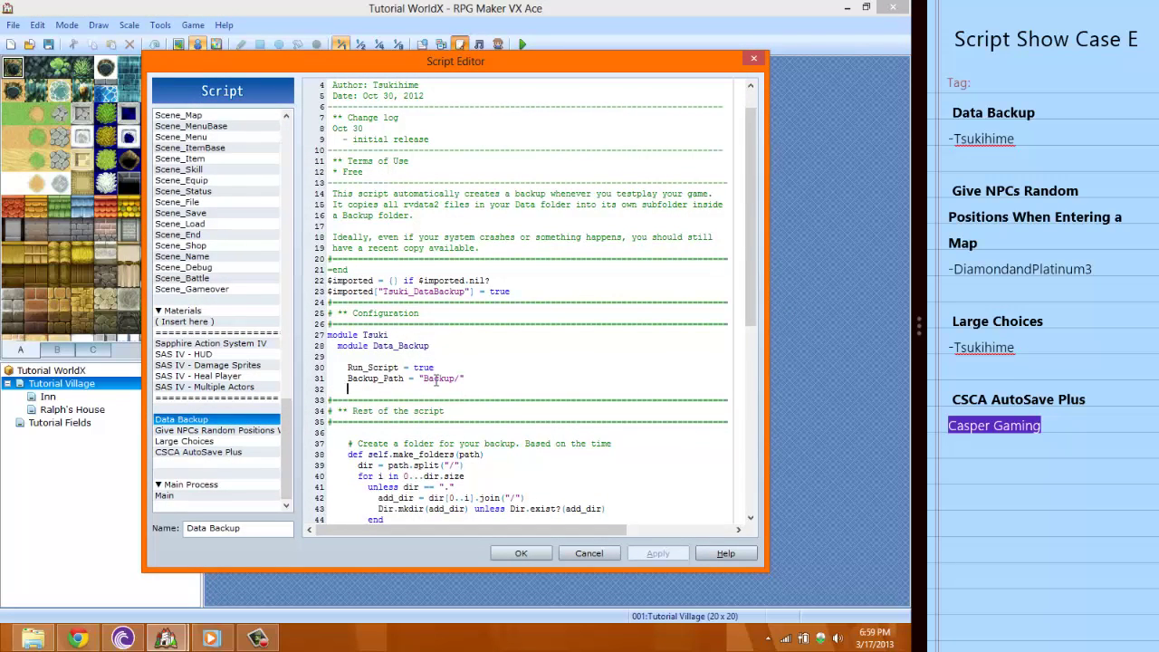
{"action": "left_click", "coordinate": [427, 378]}
{"action": "left_click_drag", "start_coordinate": [415, 367], "coordinate": [436, 367]}
Step: Copy the <Random> tag from the Give NPCs Random Positions script's description and close the Script Editor
{"action": "left_click", "coordinate": [233, 441]}
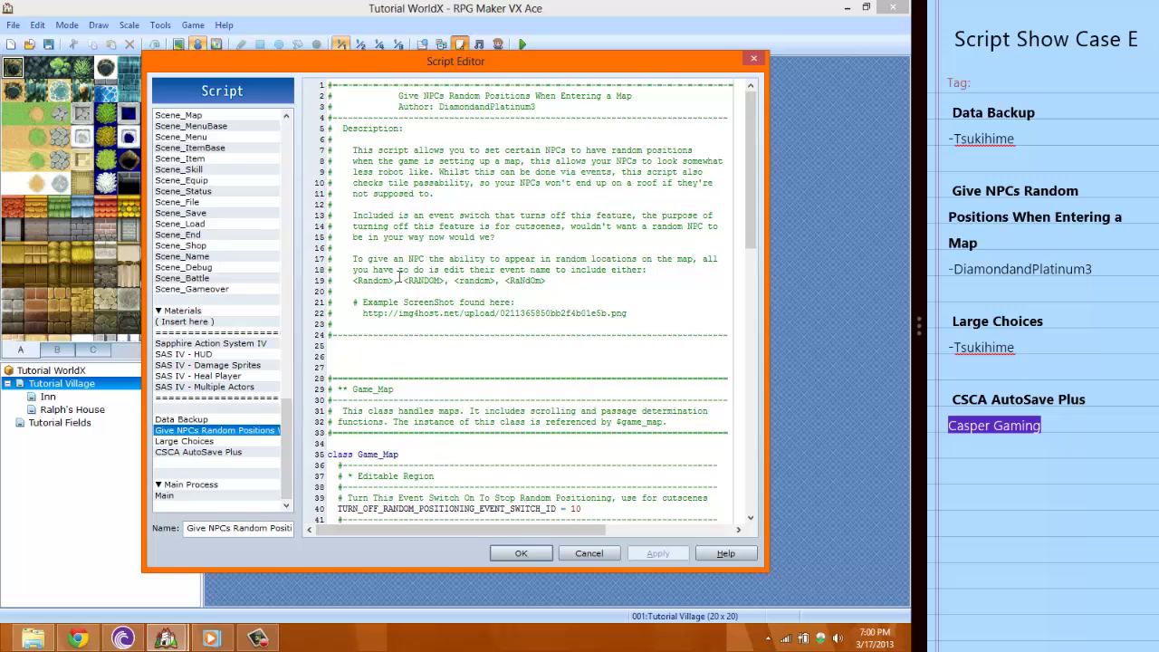
{"action": "left_click_drag", "start_coordinate": [395, 279], "coordinate": [353, 280]}
{"action": "left_click_drag", "start_coordinate": [354, 280], "coordinate": [396, 280]}
{"action": "key", "text": "ctrl+c"}
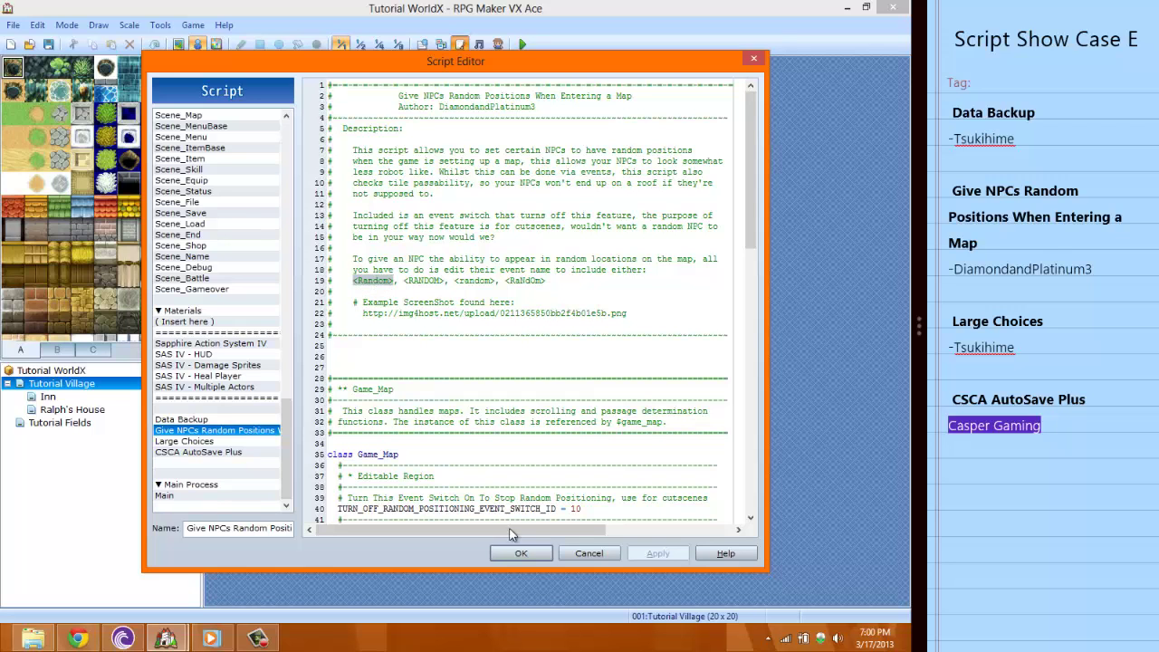
{"action": "left_click", "coordinate": [537, 554]}
{"action": "right_click", "coordinate": [445, 386]}
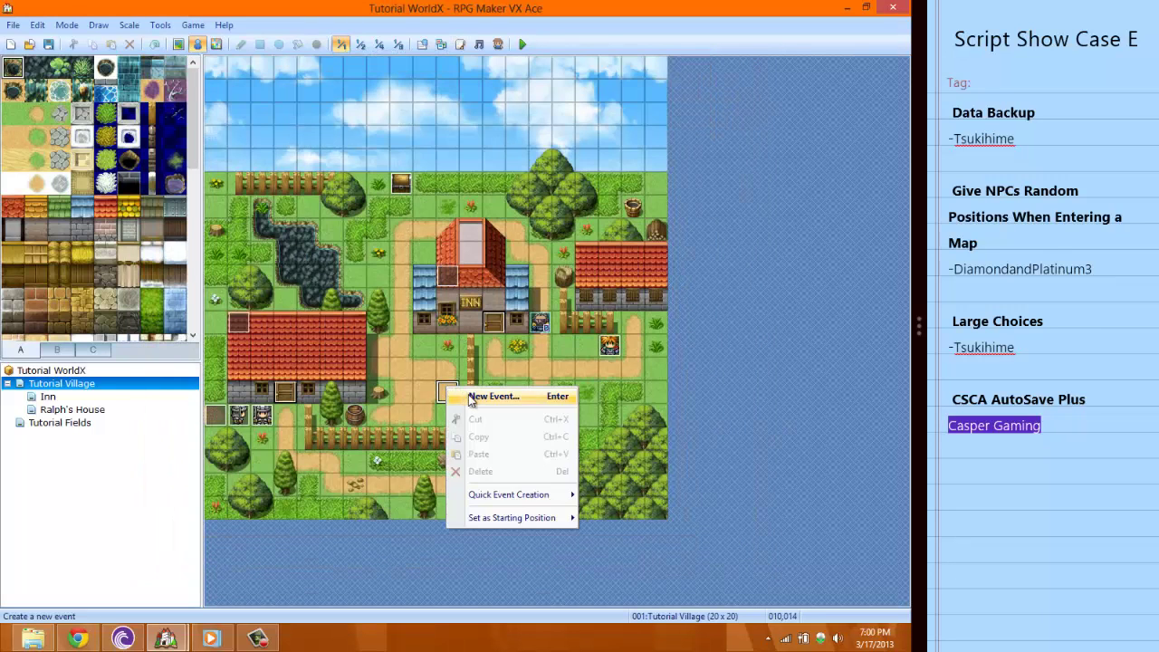
{"action": "left_click", "coordinate": [467, 395]}
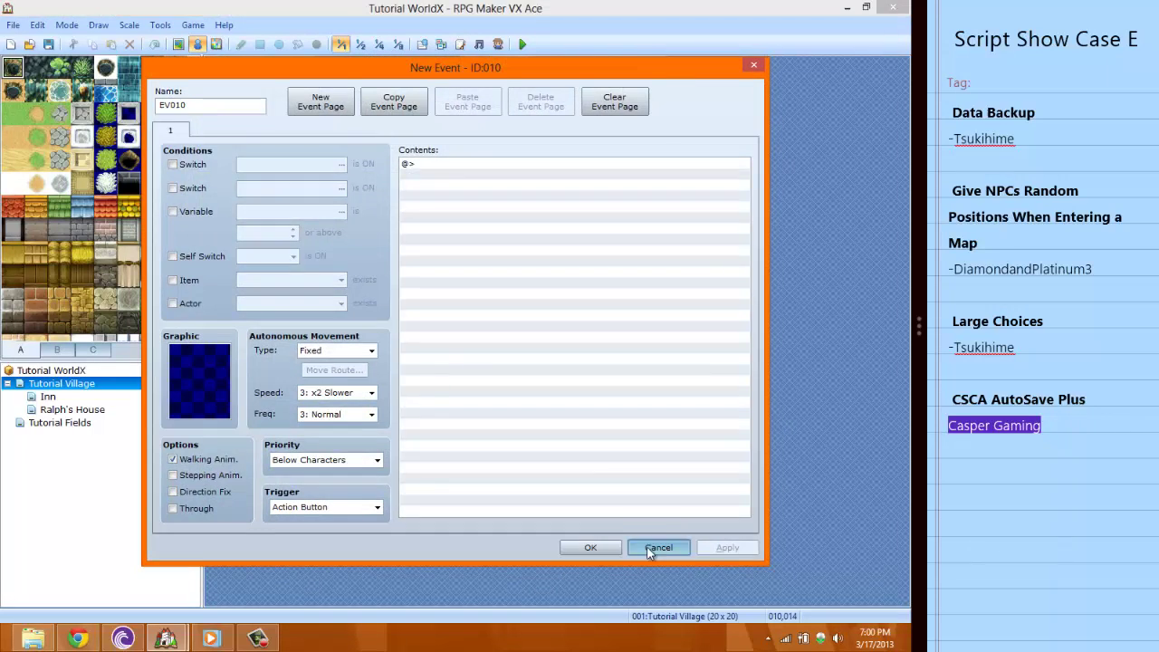
{"action": "left_click", "coordinate": [658, 547]}
Step: Rename the flower-quest NPC's event (ID:008) to <Random> using the copied tag and save the event
{"action": "double_click", "coordinate": [609, 345]}
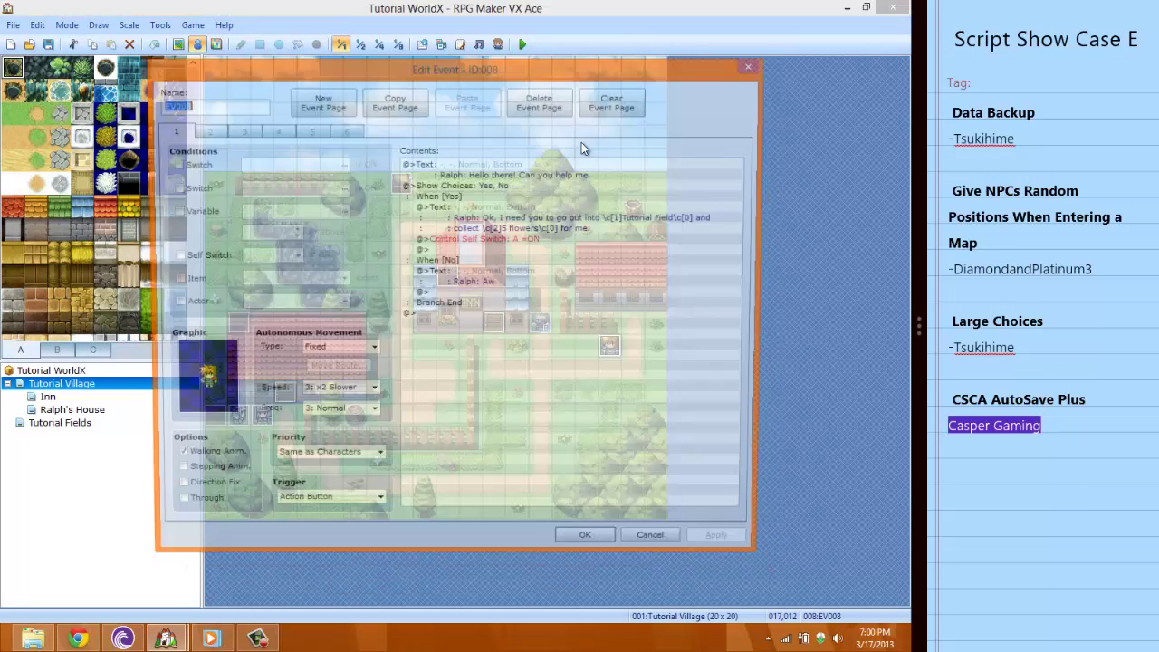
{"action": "left_click", "coordinate": [203, 131]}
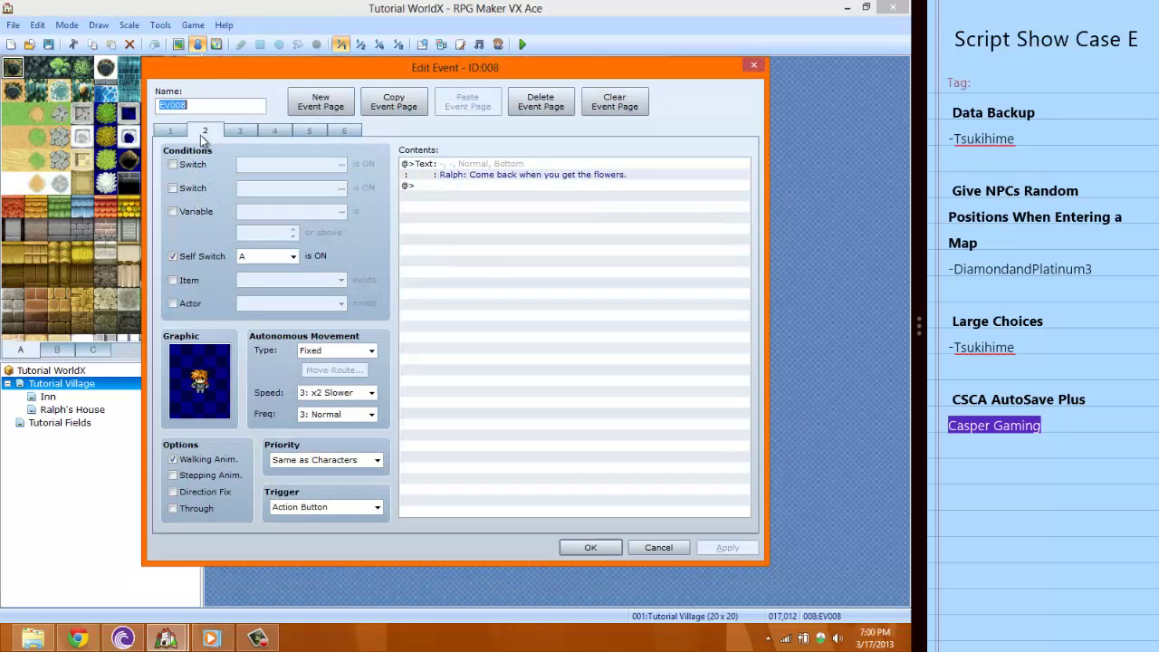
{"action": "left_click", "coordinate": [177, 132]}
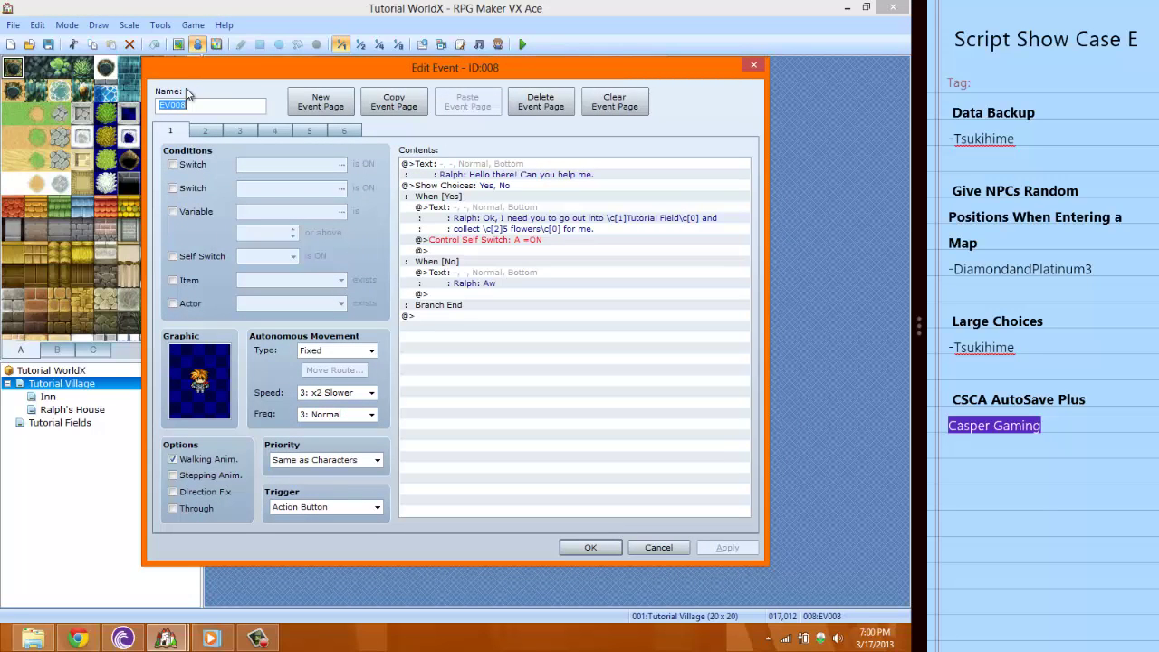
{"action": "key", "text": "ctrl+v"}
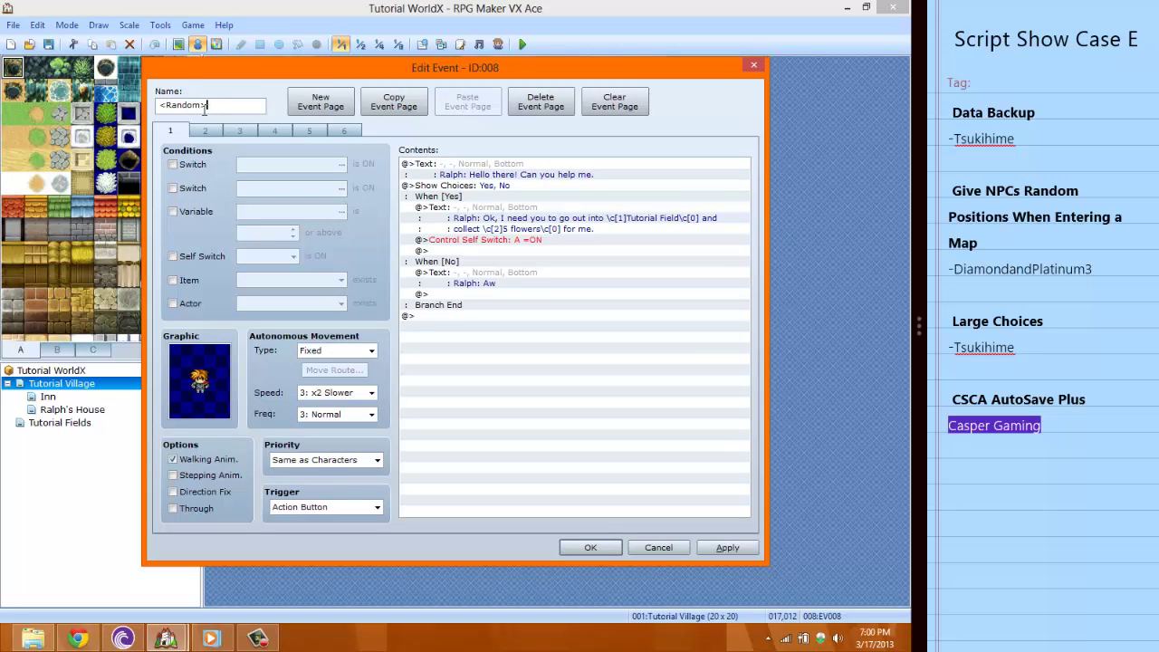
{"action": "left_click", "coordinate": [586, 546]}
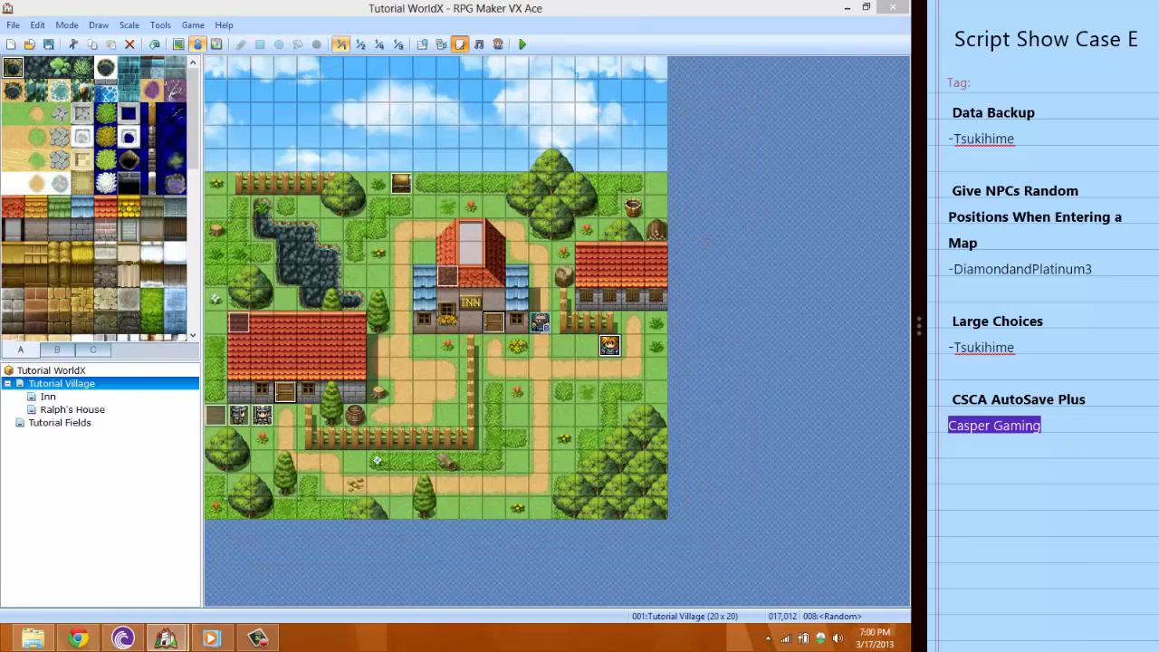
Step: Review the accepted <Random> tag spellings in the Give NPCs Random Positions script, and check the NPC event's name against them
{"action": "key", "text": "F11"}
{"action": "left_click_drag", "start_coordinate": [350, 281], "coordinate": [374, 282]}
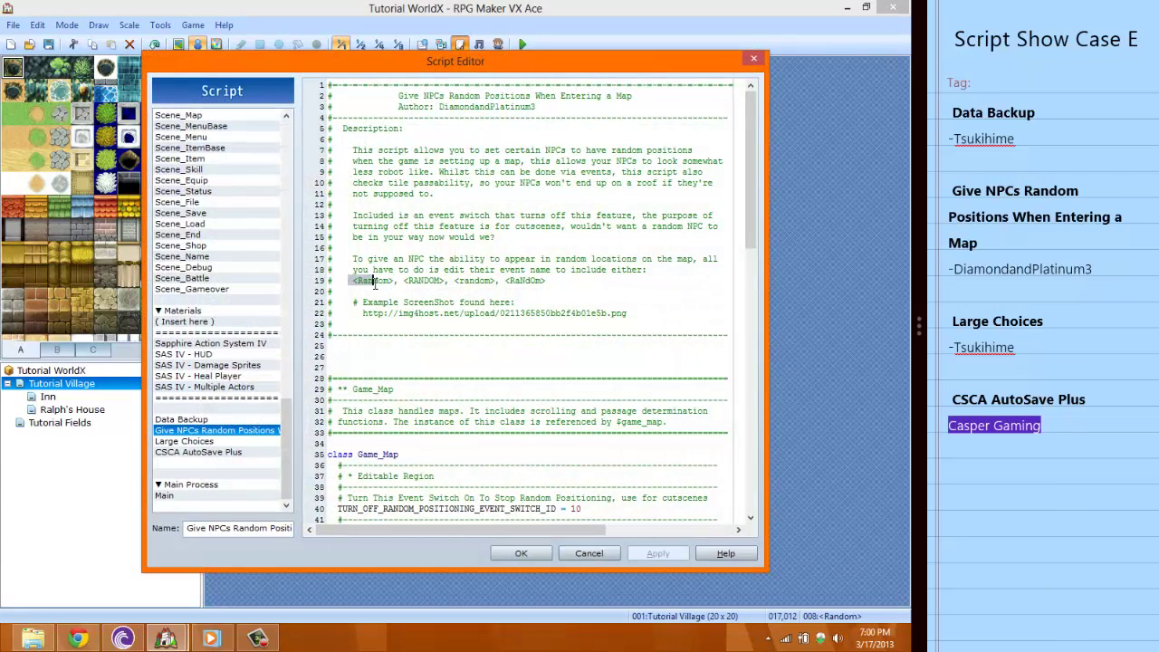
{"action": "left_click", "coordinate": [401, 281]}
{"action": "left_click_drag", "start_coordinate": [454, 280], "coordinate": [486, 283]}
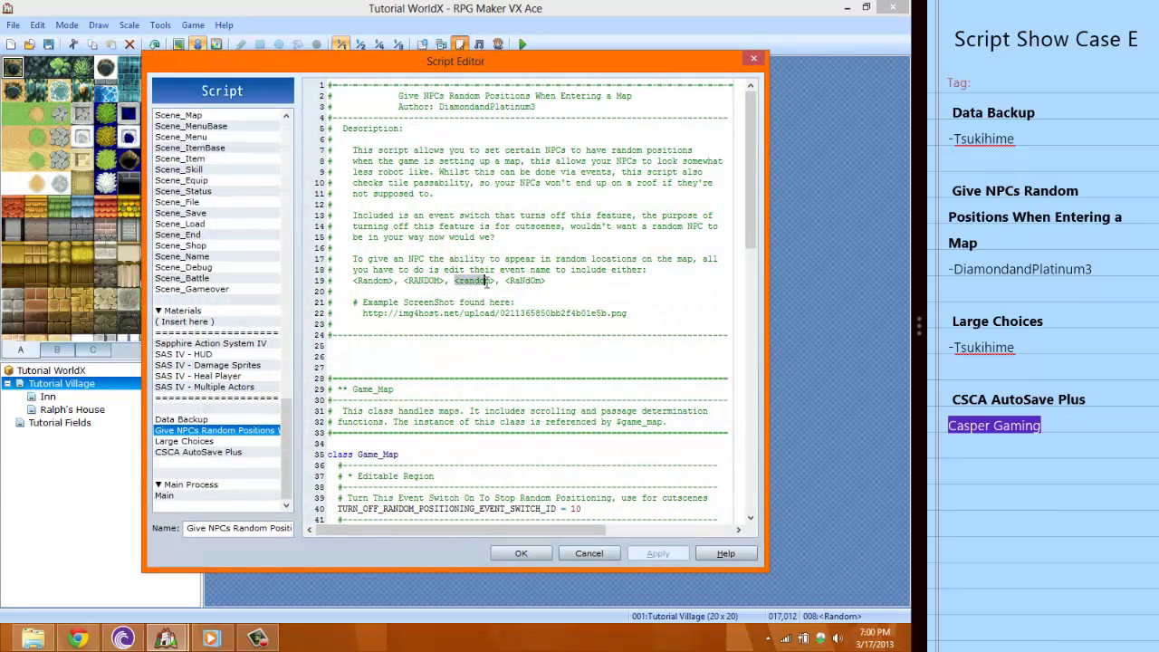
{"action": "left_click", "coordinate": [547, 280]}
{"action": "left_click", "coordinate": [528, 543]}
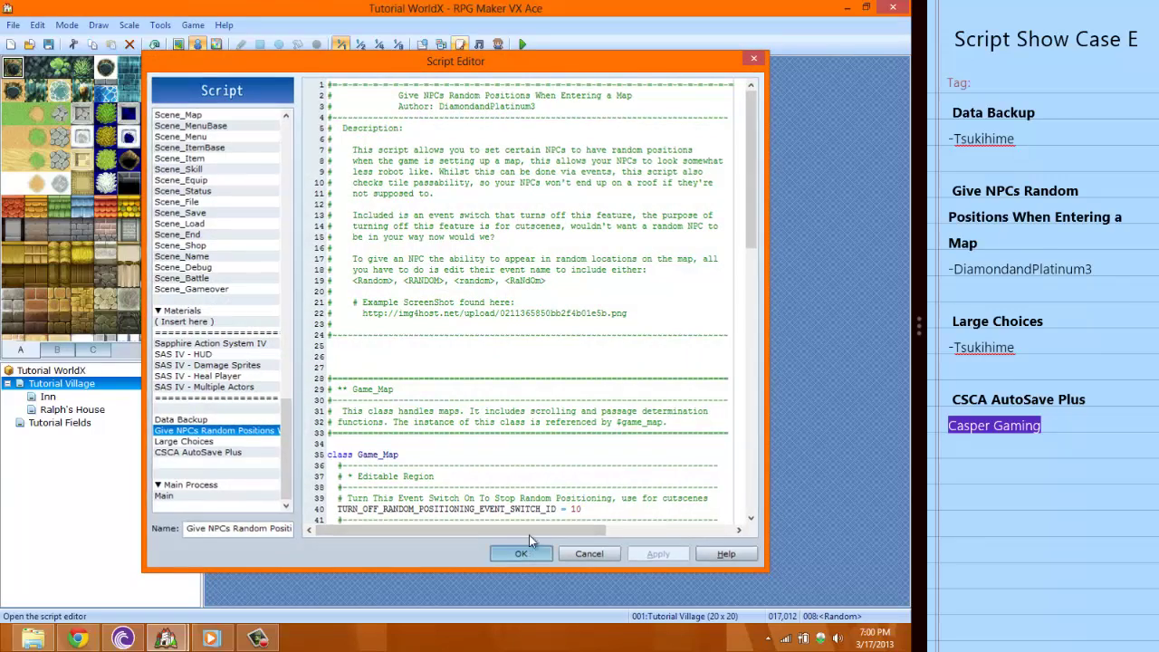
{"action": "double_click", "coordinate": [609, 348]}
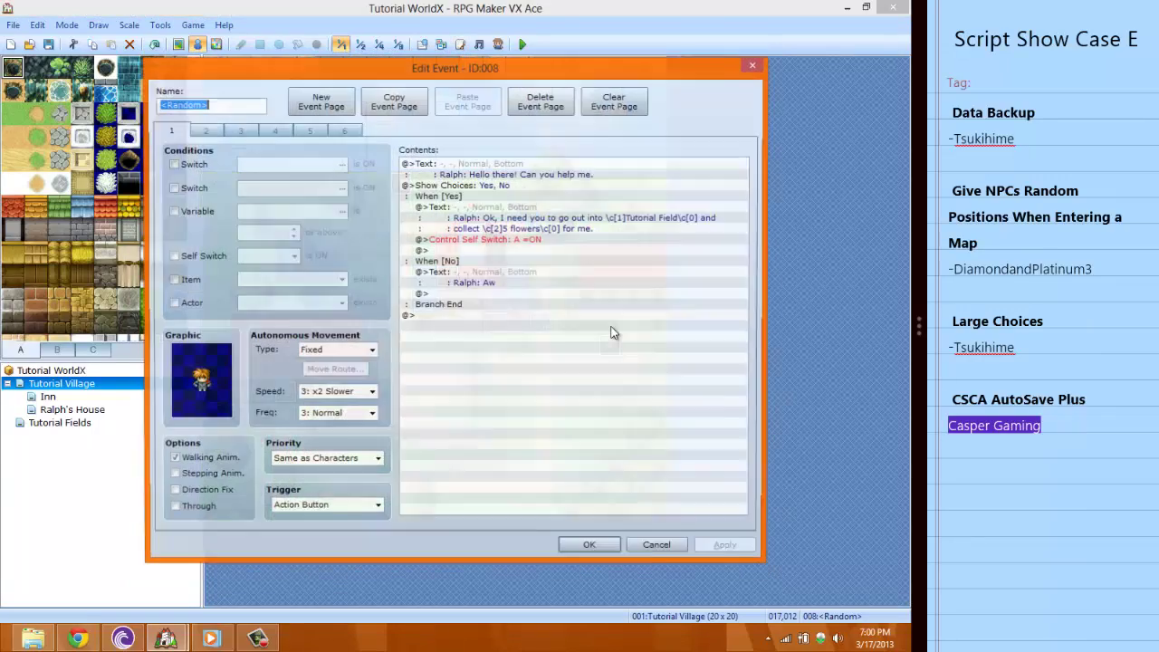
{"action": "left_click", "coordinate": [589, 547]}
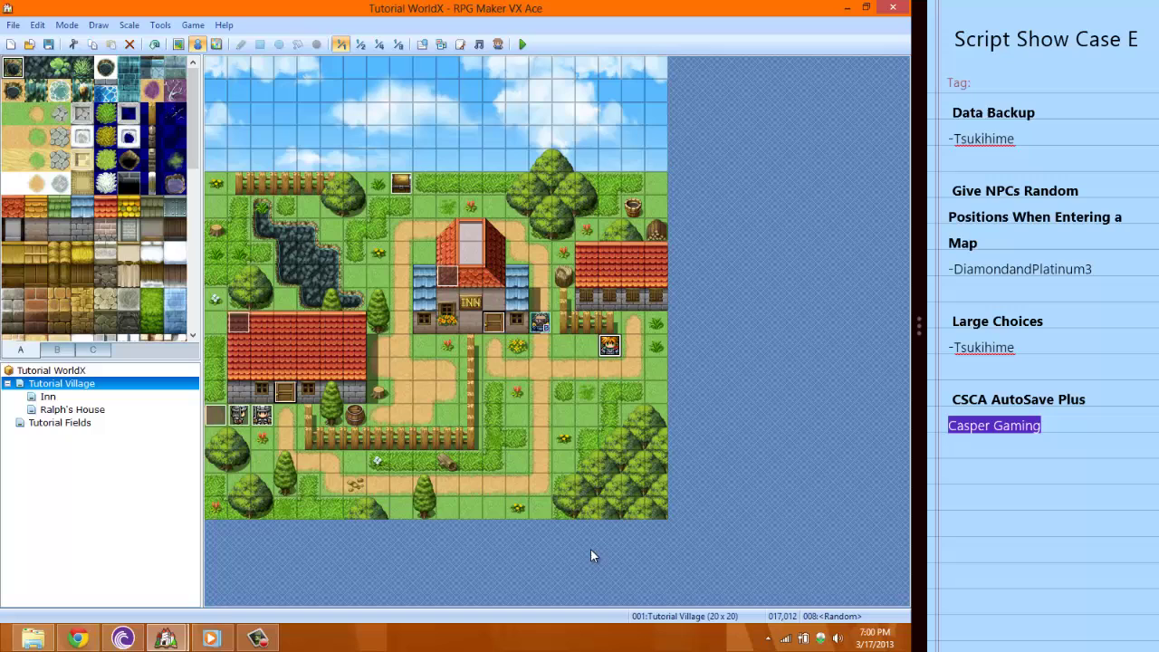
Step: Reposition the <Random> NPC event on the Tutorial Village map, trying the sky area and settling it on tile 016,012
{"action": "mouse_move", "coordinate": [614, 354]}
{"action": "left_mouse_down"}
{"action": "mouse_move", "coordinate": [587, 350]}
{"action": "mouse_move", "coordinate": [612, 353]}
{"action": "mouse_move", "coordinate": [489, 253]}
{"action": "mouse_move", "coordinate": [463, 262]}
{"action": "mouse_move", "coordinate": [613, 353]}
{"action": "mouse_move", "coordinate": [603, 353]}
{"action": "left_mouse_up"}
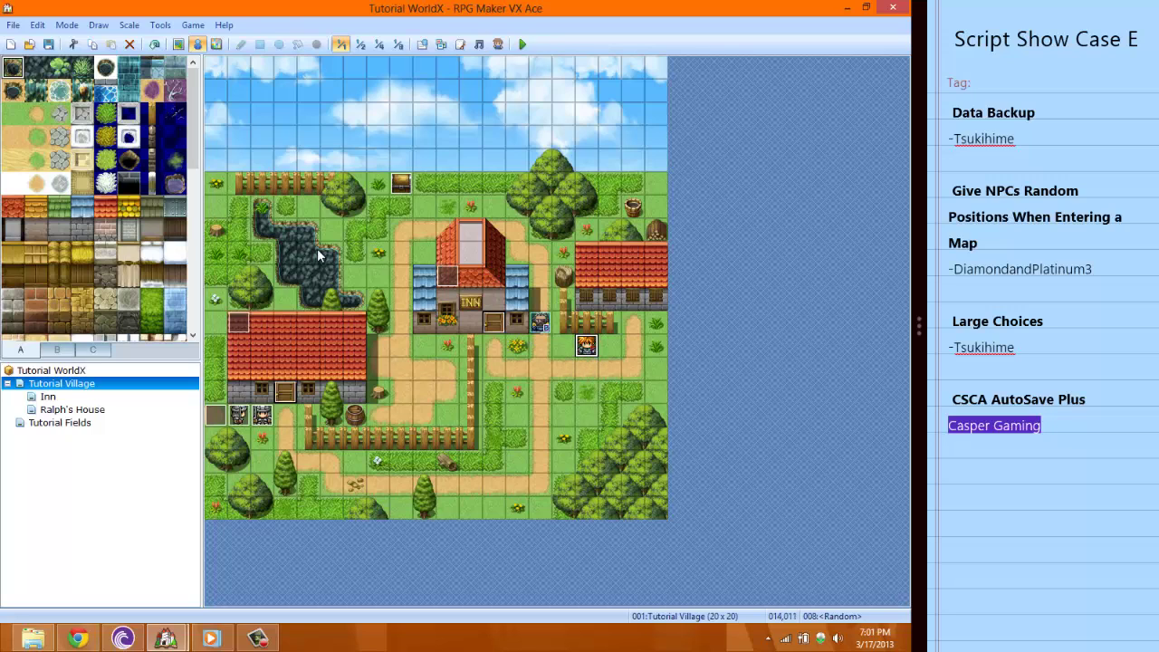
{"action": "key", "text": "ctrl+x"}
{"action": "key", "text": "ctrl+v"}
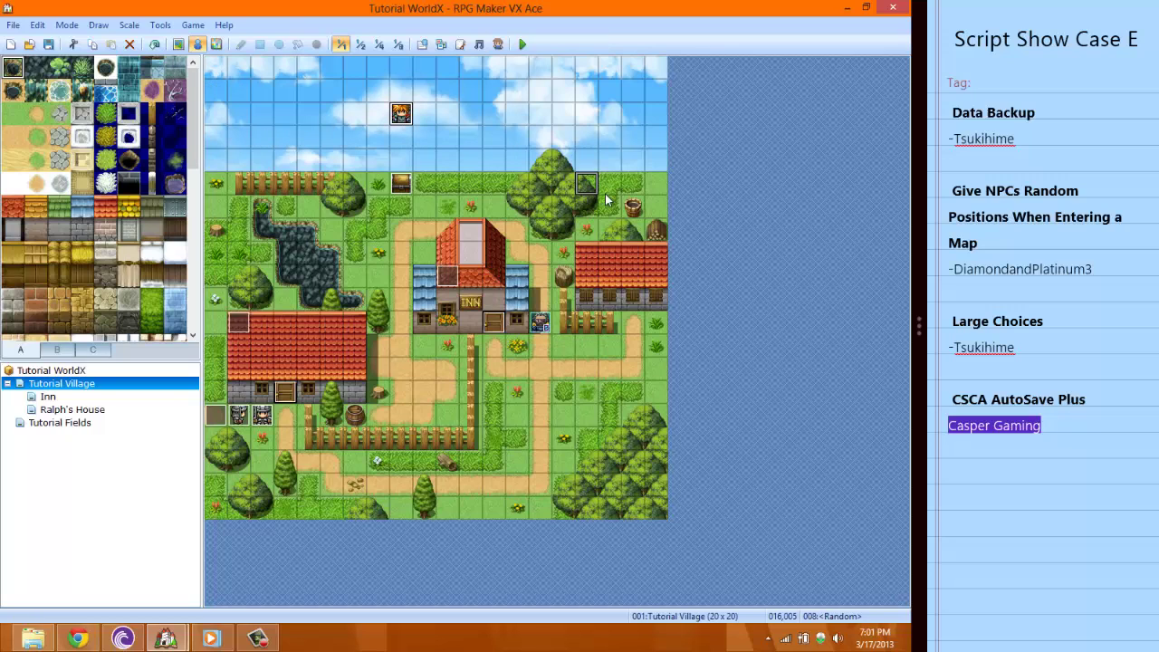
{"action": "key", "text": "ctrl+x"}
{"action": "key", "text": "ctrl+v"}
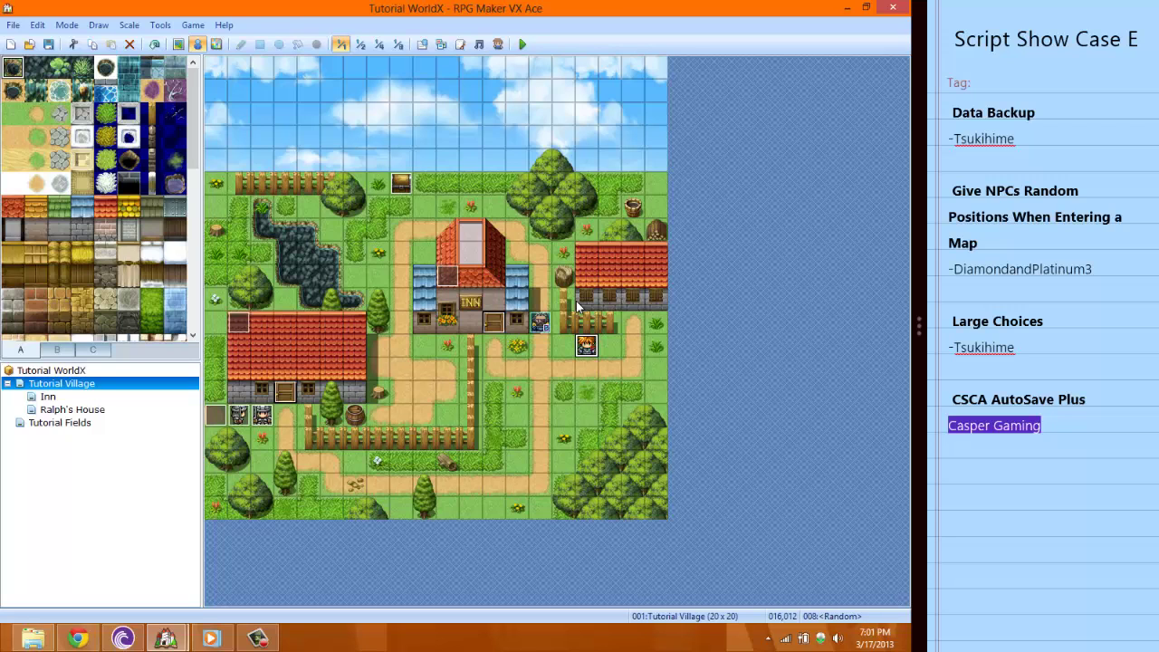
Step: Save the changes to Tutorial WorldX and start a playtest in the village
{"action": "left_click", "coordinate": [523, 45]}
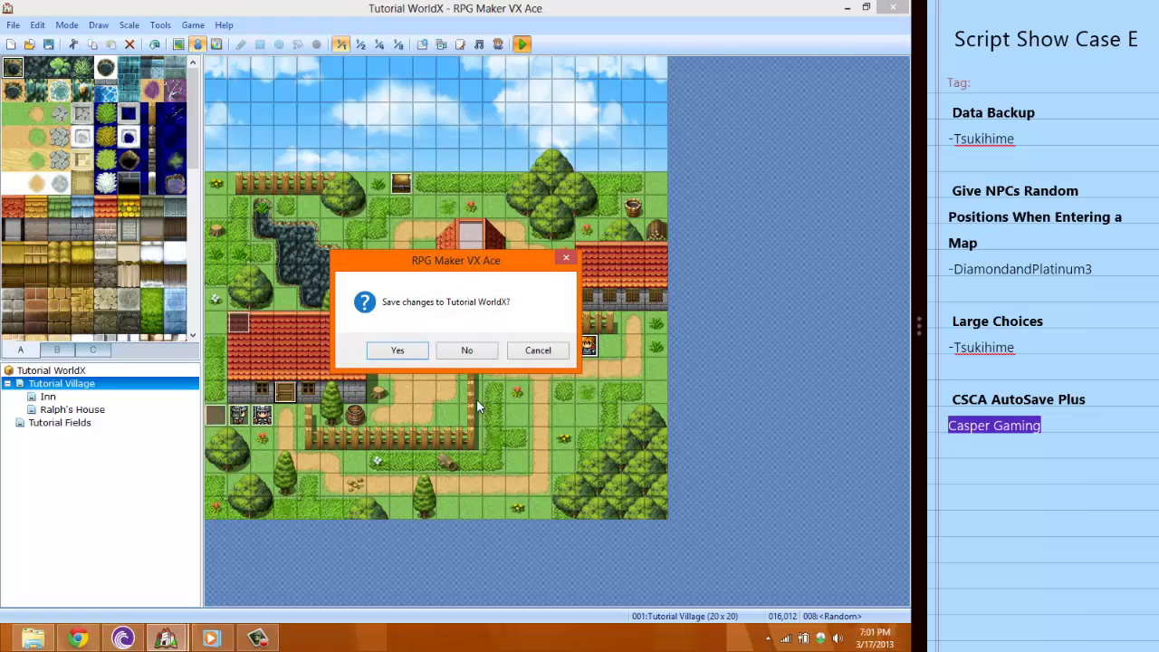
{"action": "left_click", "coordinate": [395, 353]}
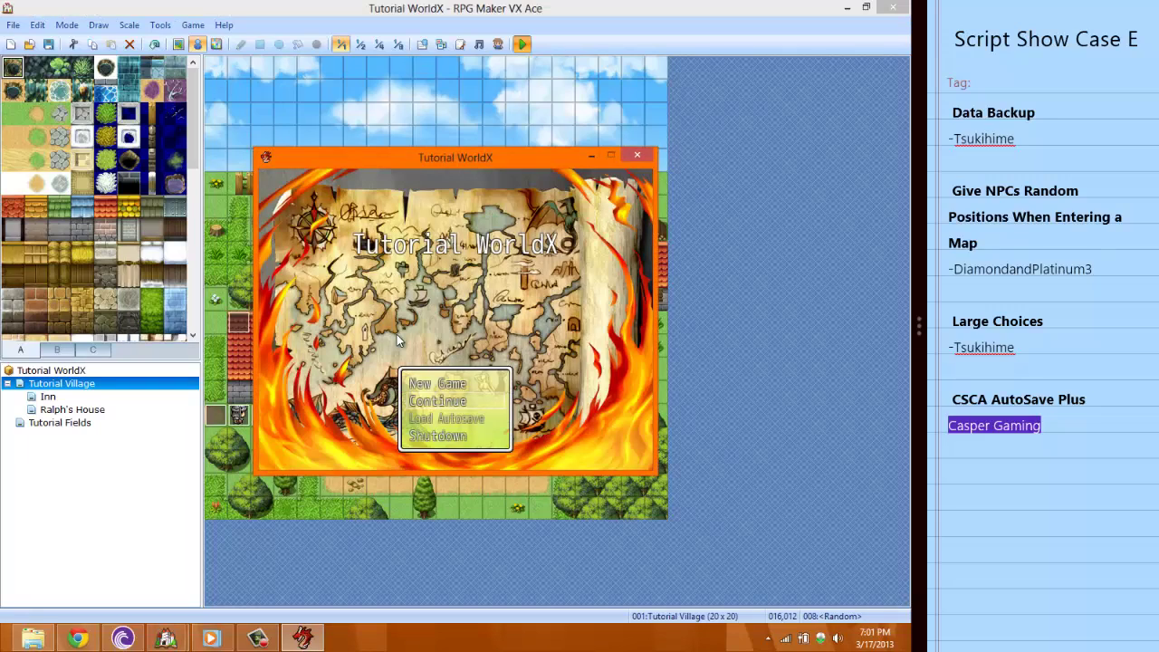
{"action": "key", "text": "Return"}
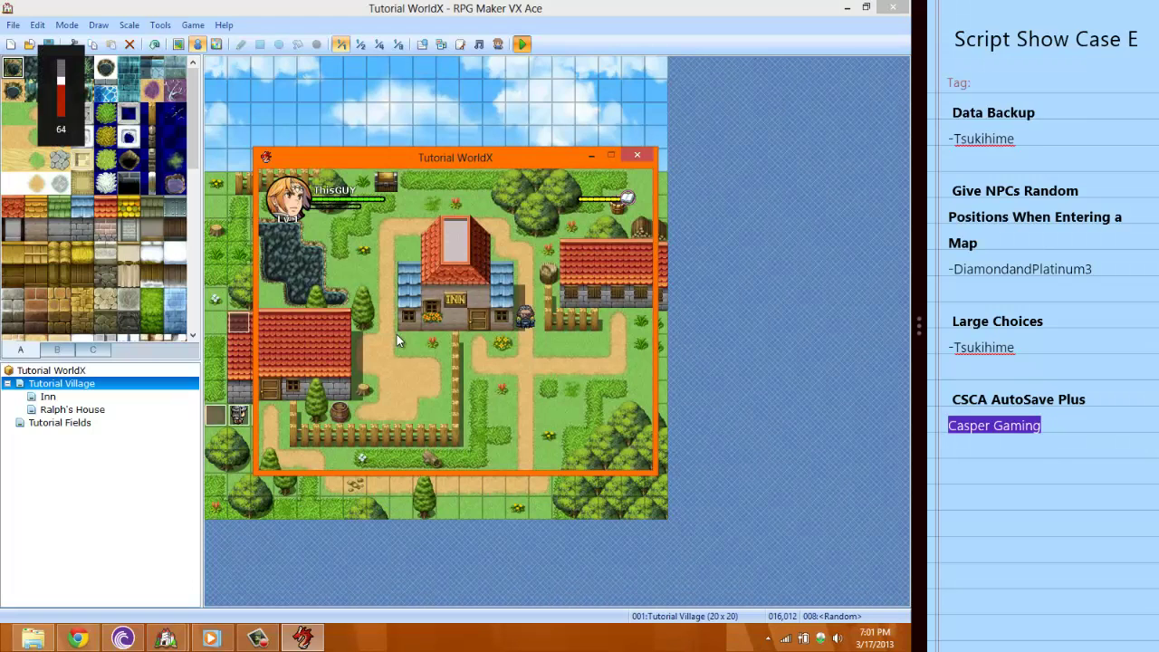
Step: Walk to Tutorial Fields and back to test the NPC's random position, talk to the NPC, and close the game
{"action": "key", "text": "Up"}
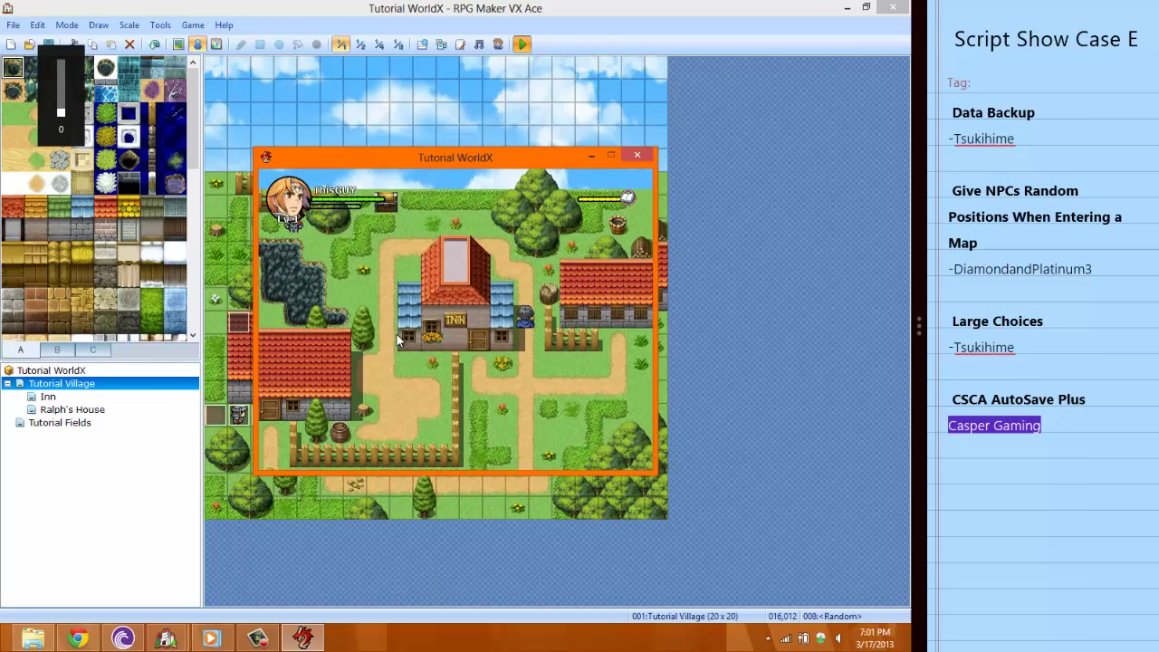
{"action": "key", "text": "Up"}
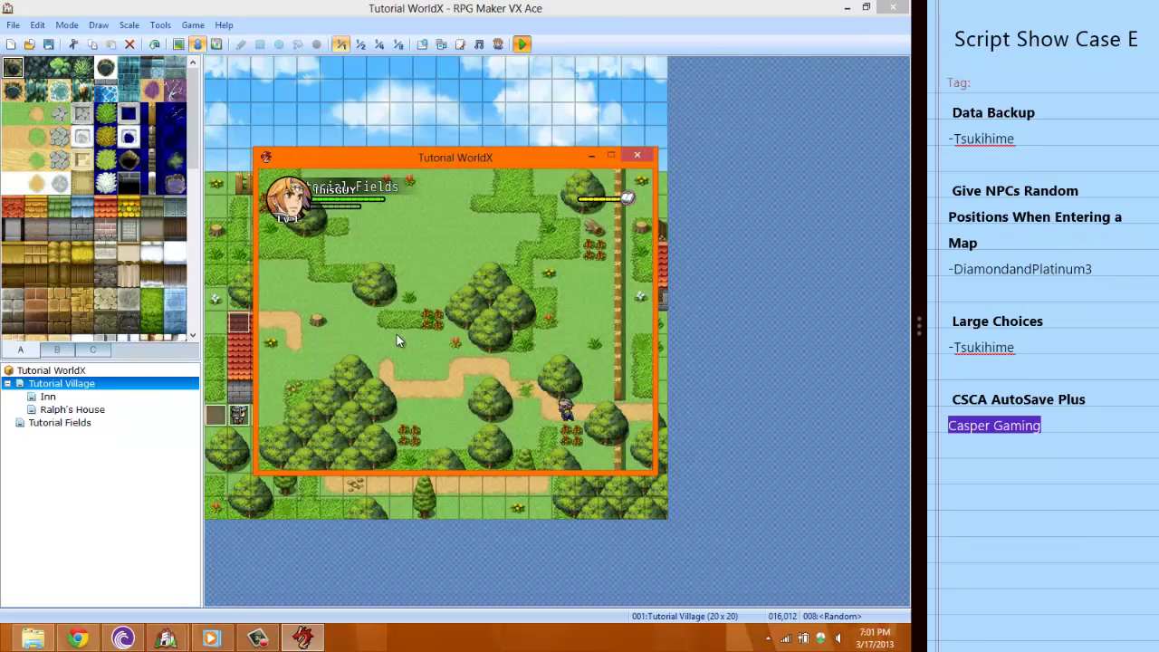
{"action": "key", "text": "Right"}
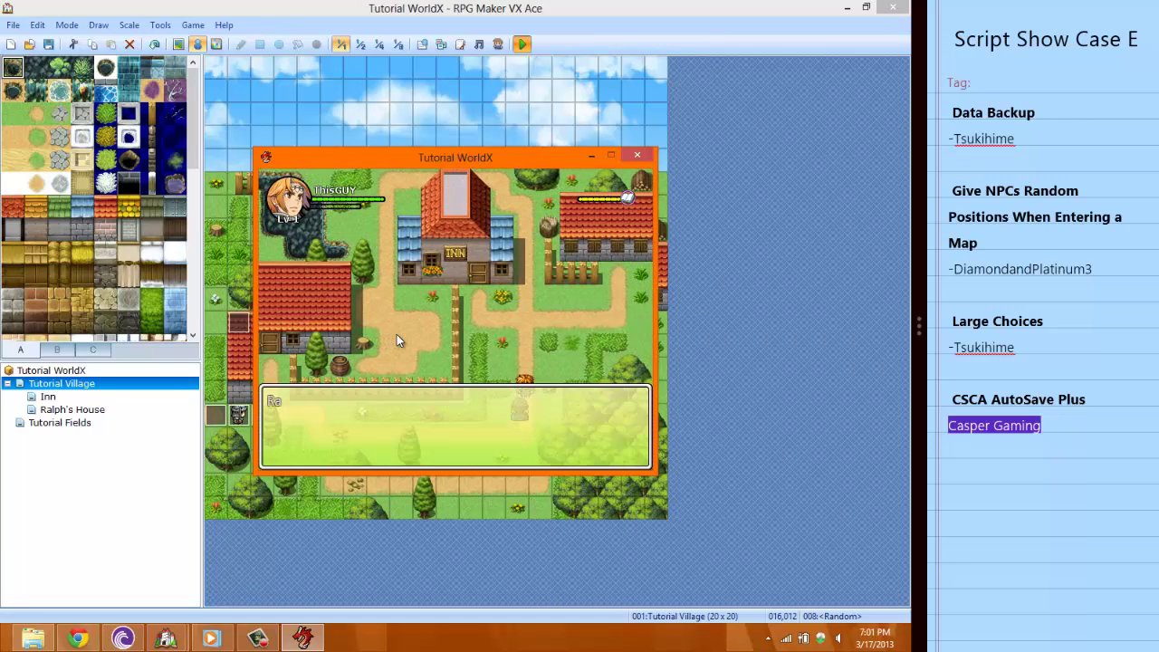
{"action": "key", "text": "Return"}
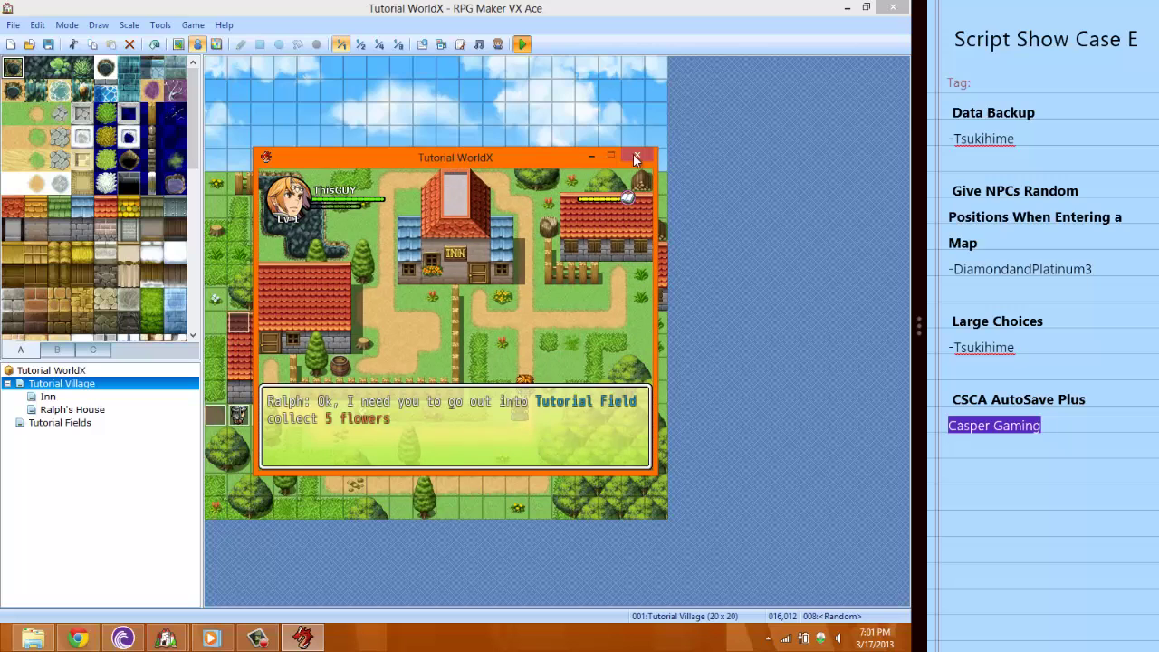
{"action": "left_click", "coordinate": [637, 154]}
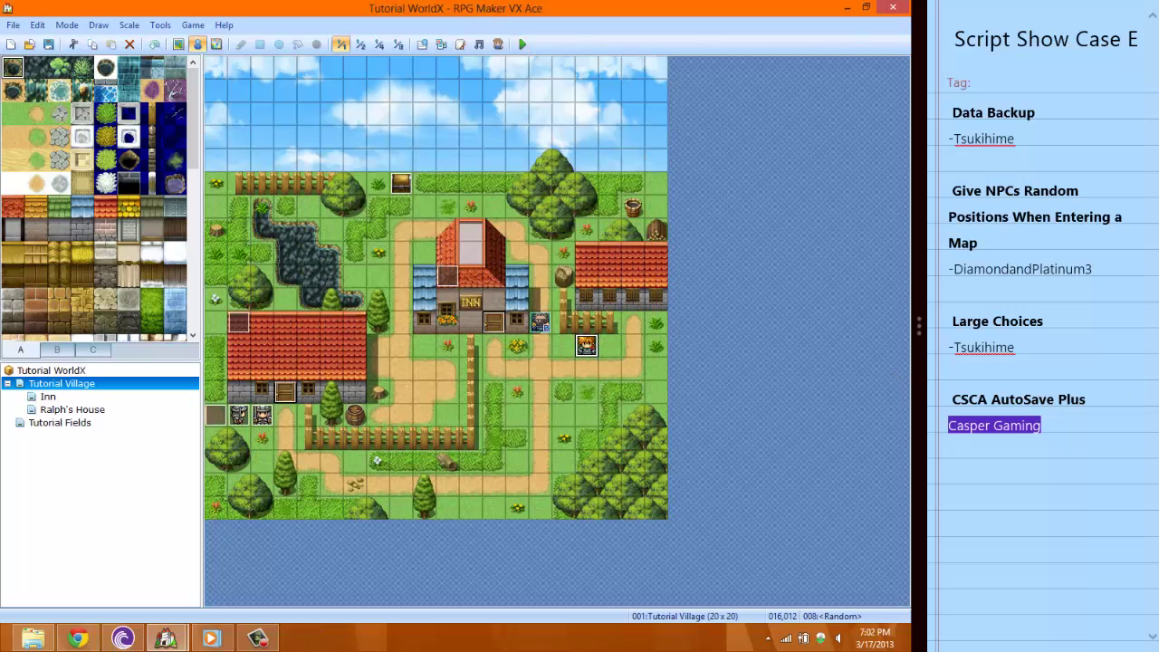
Step: Create a new event on tile 015,012 beside the <Random> NPC, with the message text "Hey, how are you?"
{"action": "left_click_drag", "start_coordinate": [1018, 358], "coordinate": [1001, 326]}
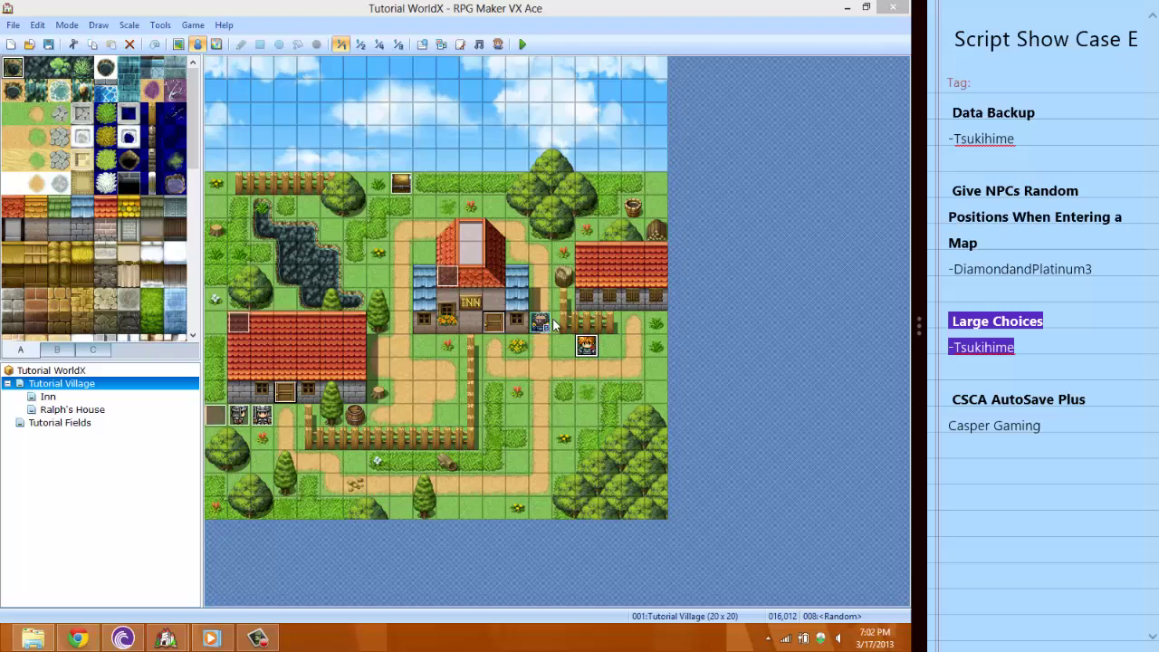
{"action": "left_click", "coordinate": [555, 350]}
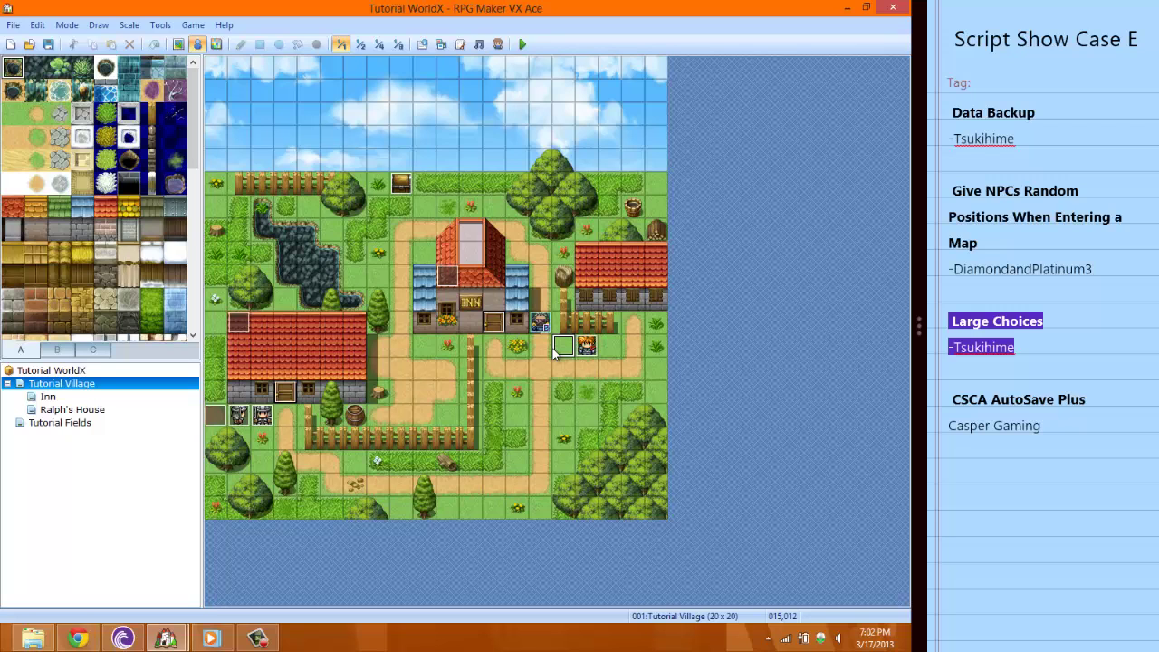
{"action": "right_click", "coordinate": [555, 350]}
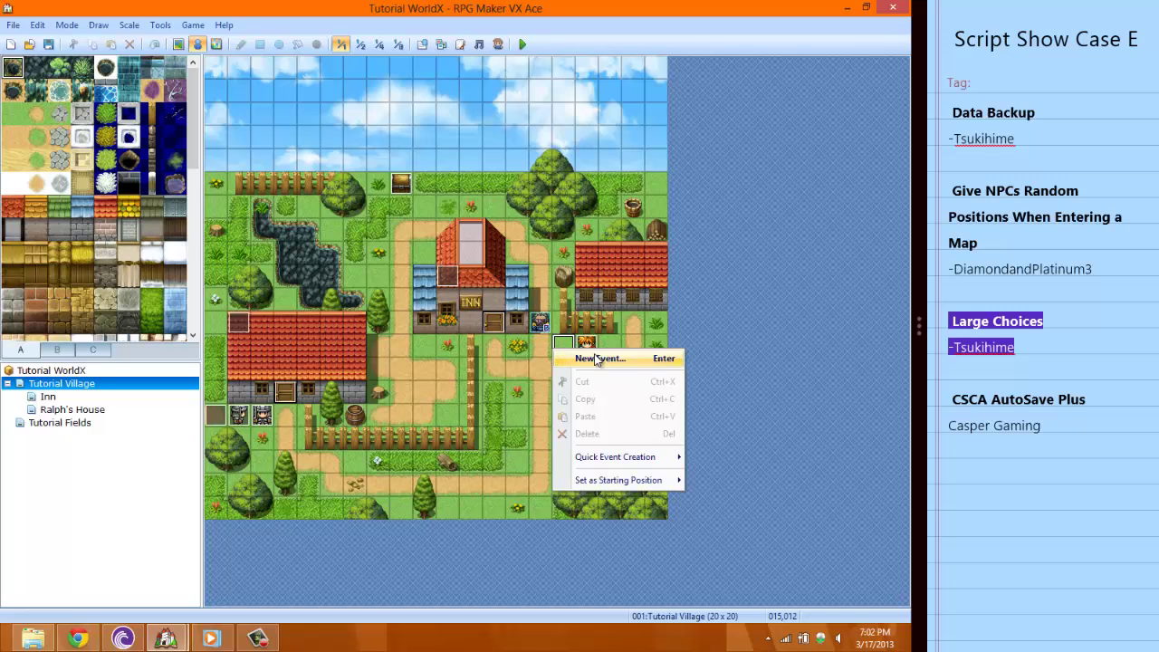
{"action": "left_click", "coordinate": [596, 355]}
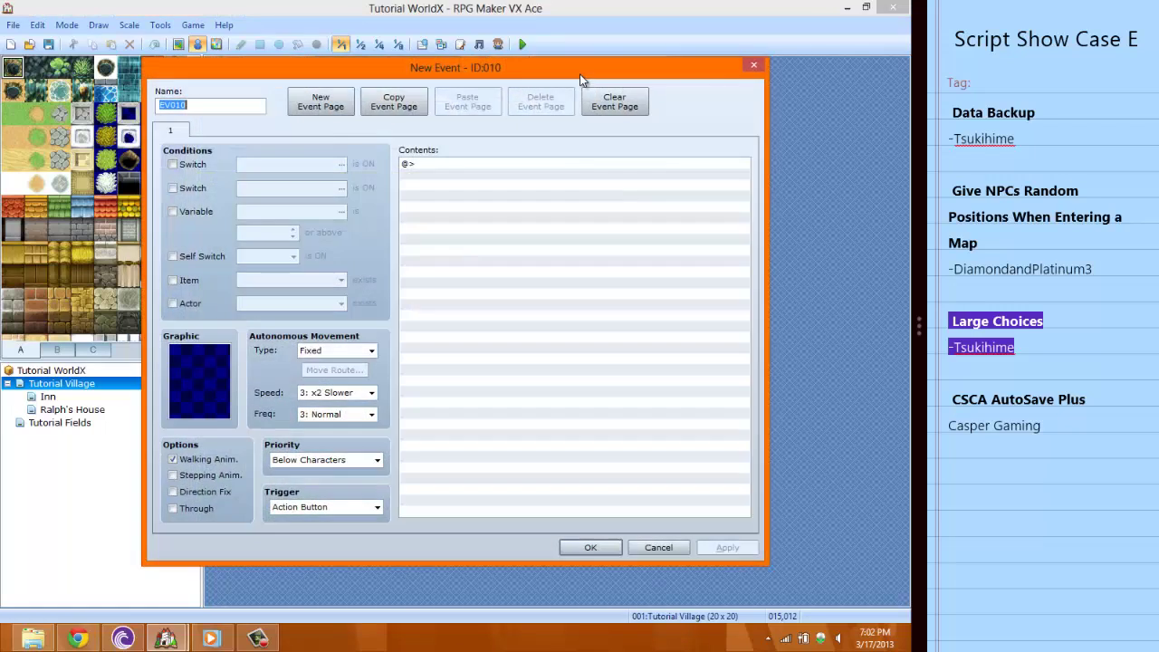
{"action": "left_click", "coordinate": [423, 166]}
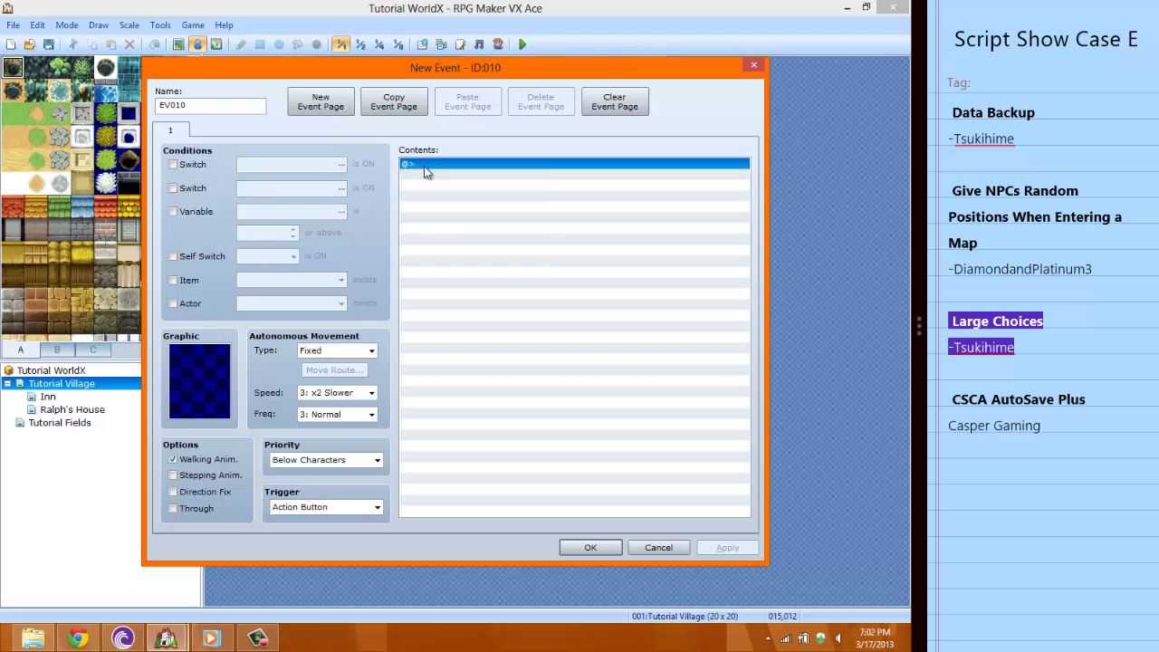
{"action": "right_click", "coordinate": [423, 166]}
{"action": "left_click", "coordinate": [473, 176]}
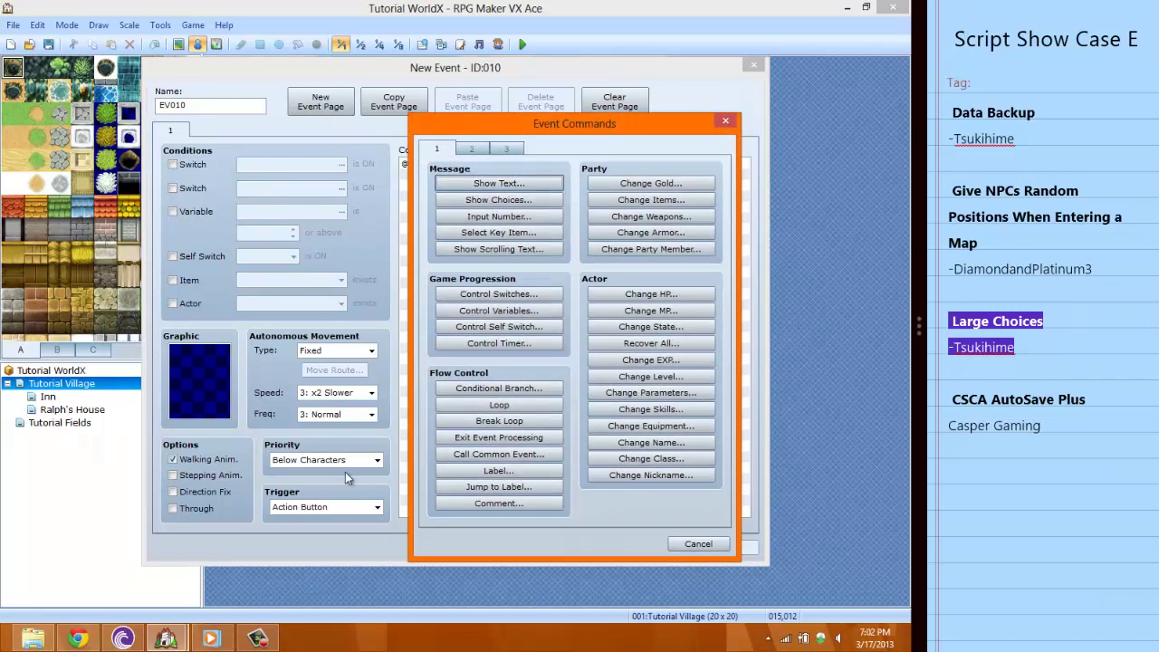
{"action": "left_click", "coordinate": [512, 184]}
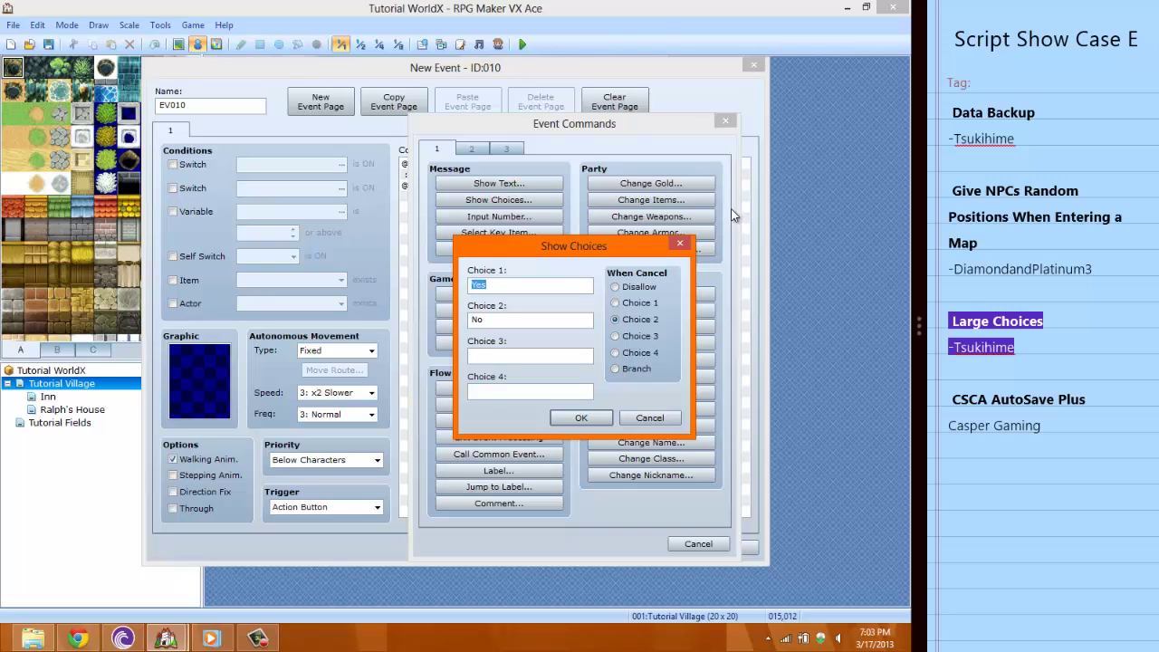
Step: Add a Show Choices command with "I'm good", "No so good", "Whats it to ya" and "What", using Branch on cancel
{"action": "type", "text": "I'm good"}
{"action": "key", "text": "Tab"}
{"action": "type", "text": "No so good"}
{"action": "key", "text": "Tab"}
{"action": "type", "text": "What a s"}
{"action": "key", "text": "BackSpace"}
{"action": "key", "text": "BackSpace"}
{"action": "key", "text": "BackSpace"}
{"action": "key", "text": "BackSpace"}
{"action": "type", "text": "s it to ya"}
{"action": "key", "text": "Tab"}
{"action": "type", "text": "What"}
{"action": "left_click", "coordinate": [615, 369]}
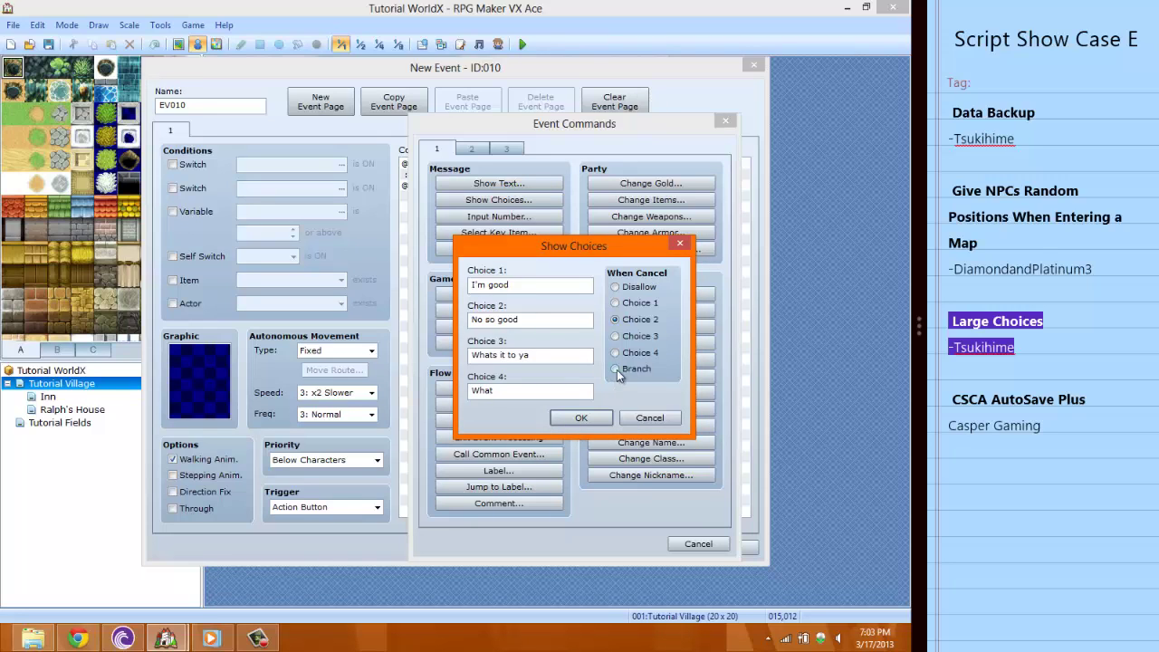
{"action": "left_click", "coordinate": [581, 418]}
Step: Add a second Show Choices command after the first with "Hug", "Hahahahahah" and "Ok", using Branch on cancel
{"action": "left_click", "coordinate": [453, 316]}
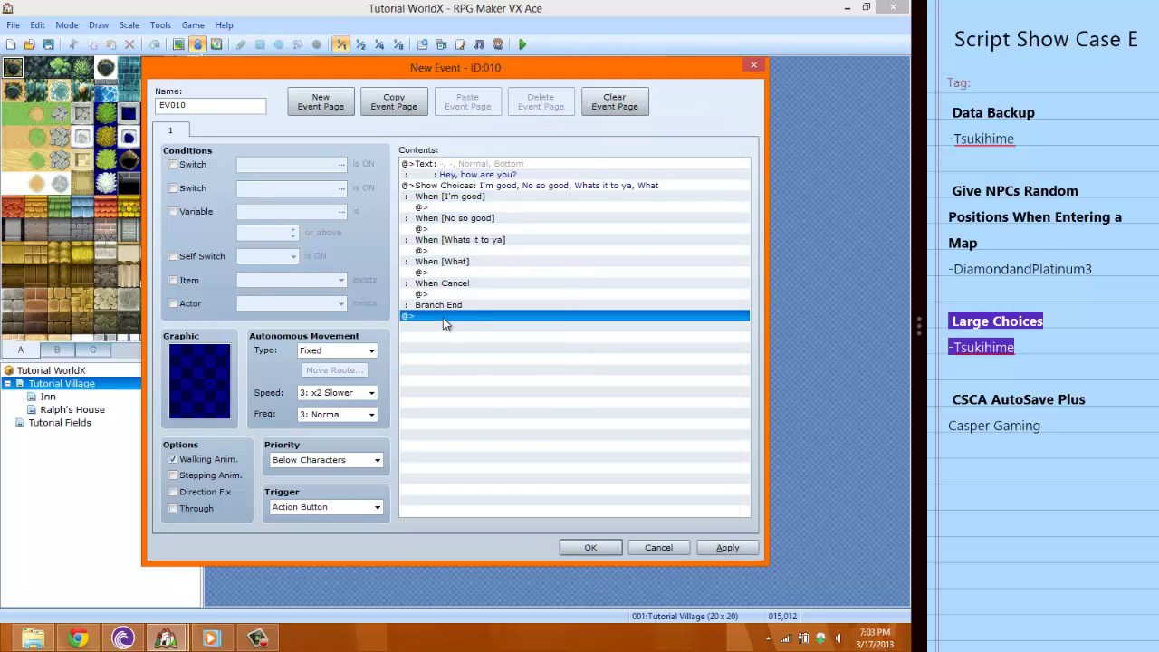
{"action": "right_click", "coordinate": [444, 317]}
{"action": "left_click", "coordinate": [438, 196]}
{"action": "left_click", "coordinate": [471, 317]}
{"action": "right_click", "coordinate": [471, 323]}
{"action": "left_click", "coordinate": [507, 331]}
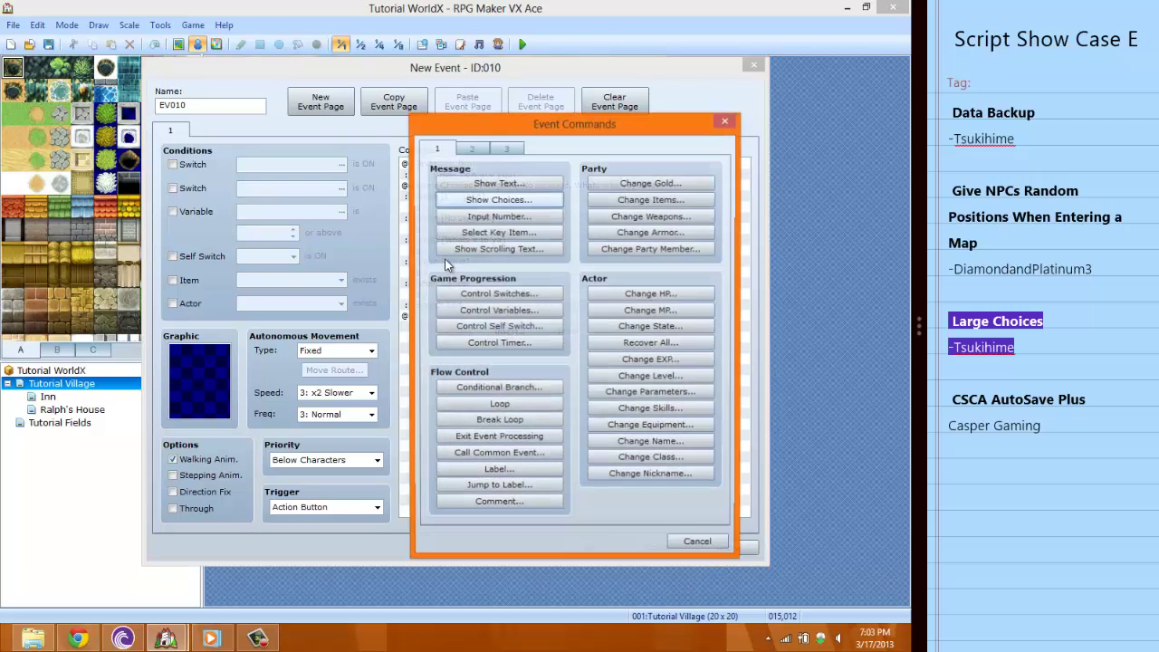
{"action": "left_click", "coordinate": [498, 199]}
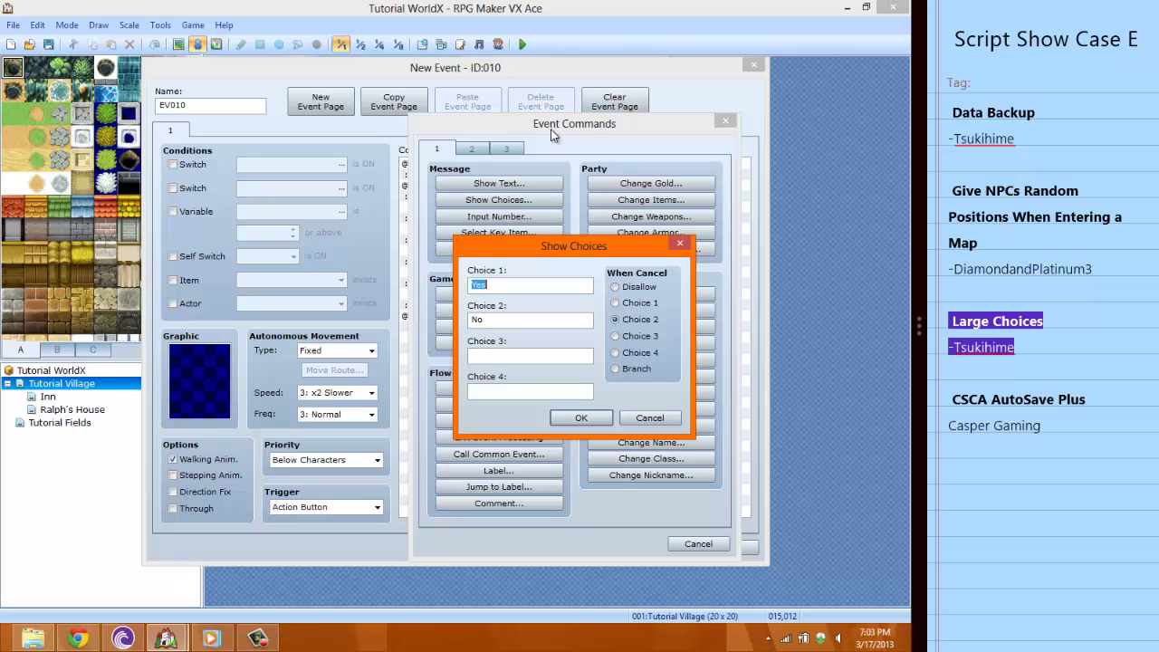
{"action": "type", "text": "Hug"}
{"action": "key", "text": "Tab"}
{"action": "type", "text": "Hahahahahah"}
{"action": "key", "text": "Tab"}
{"action": "type", "text": "Okj"}
{"action": "key", "text": "BackSpace"}
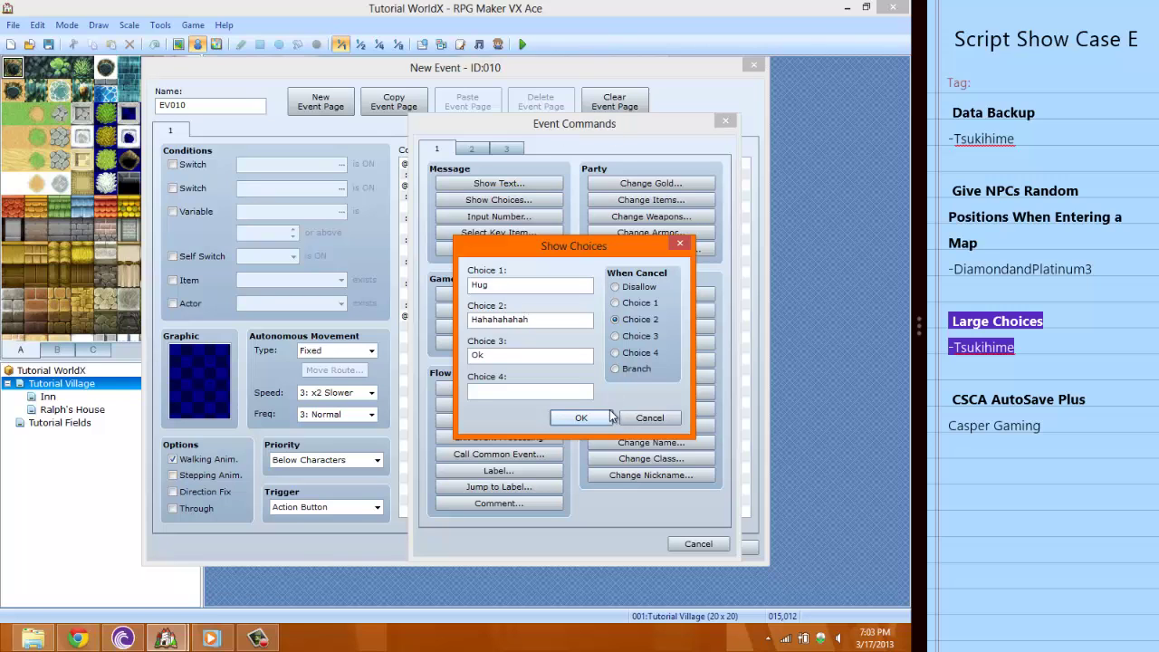
{"action": "left_click", "coordinate": [616, 370]}
{"action": "left_click", "coordinate": [584, 417]}
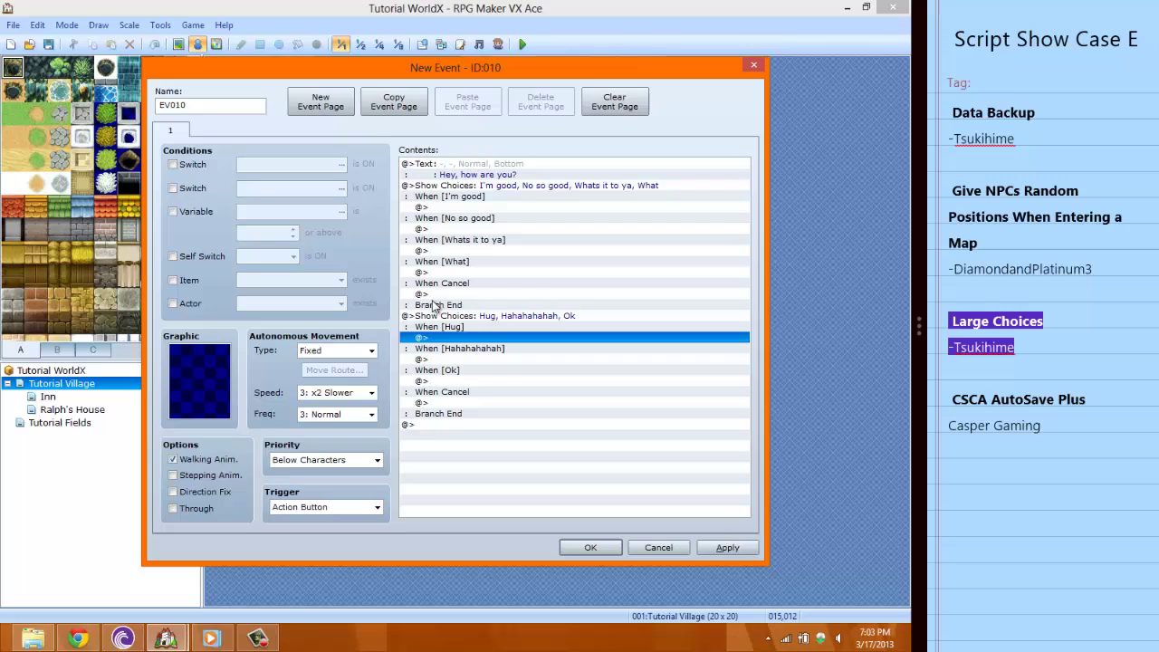
{"action": "left_click", "coordinate": [474, 326]}
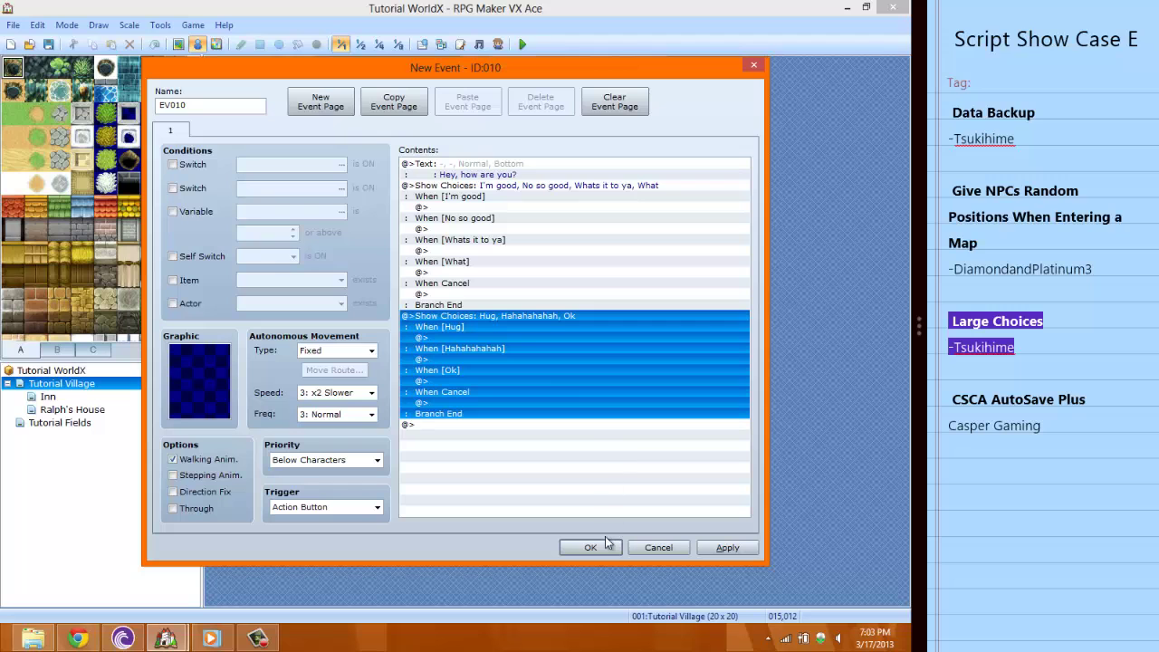
Step: Give the new event a character graphic from the Actor2 sheet and save the event
{"action": "left_click_drag", "start_coordinate": [605, 541], "coordinate": [174, 346]}
{"action": "double_click", "coordinate": [205, 368]}
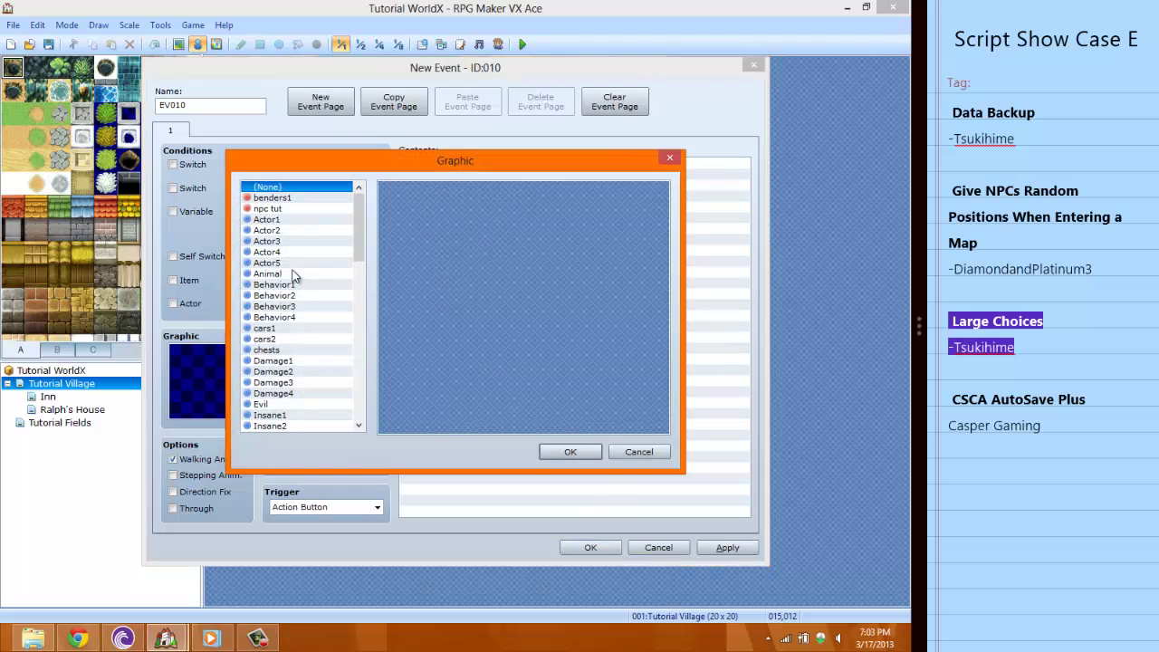
{"action": "left_click", "coordinate": [272, 230]}
{"action": "left_click", "coordinate": [571, 451]}
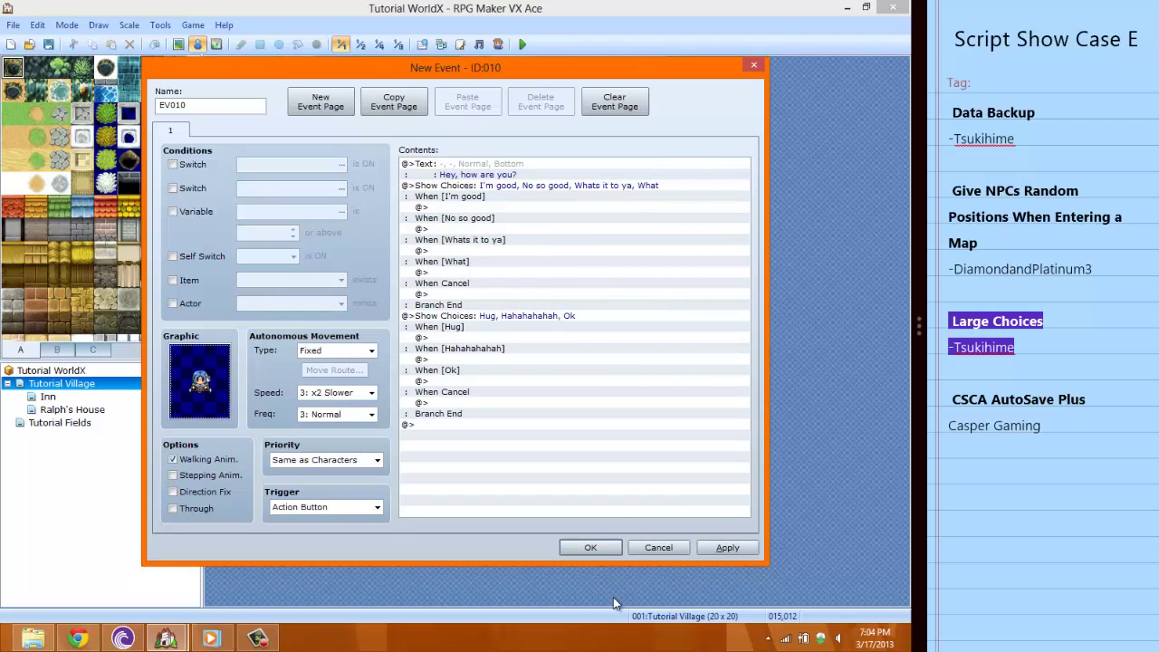
{"action": "left_click", "coordinate": [590, 547]}
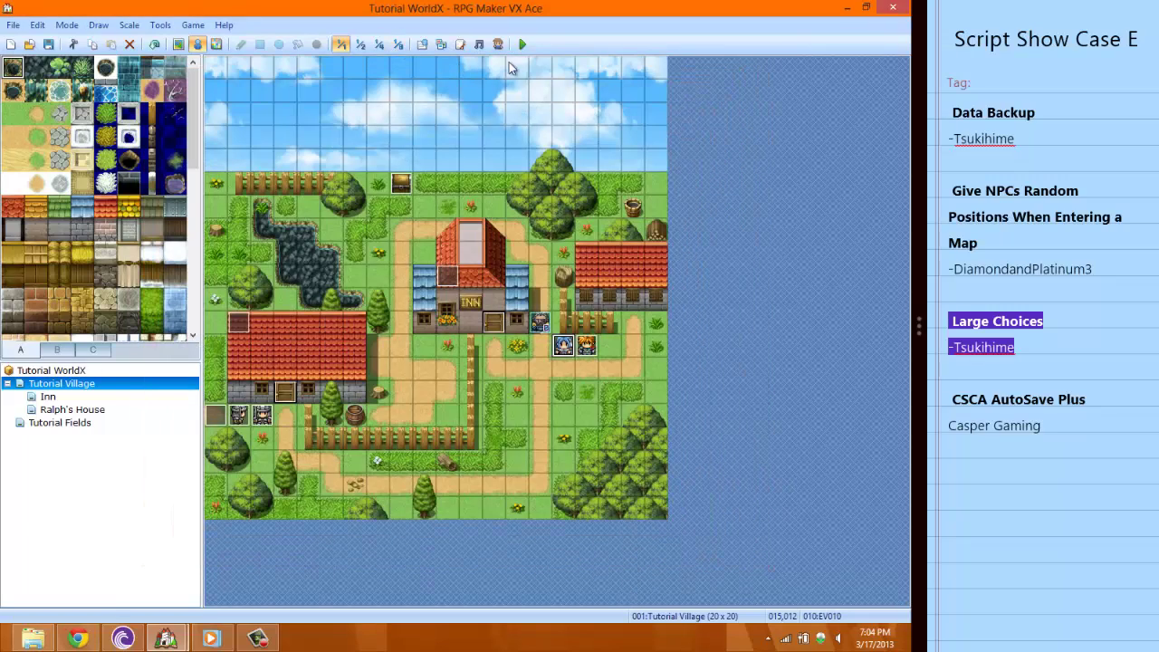
Step: Playtest the project with a new game and talk to the new NPC beside the inn
{"action": "left_click", "coordinate": [521, 43]}
{"action": "left_click", "coordinate": [397, 350]}
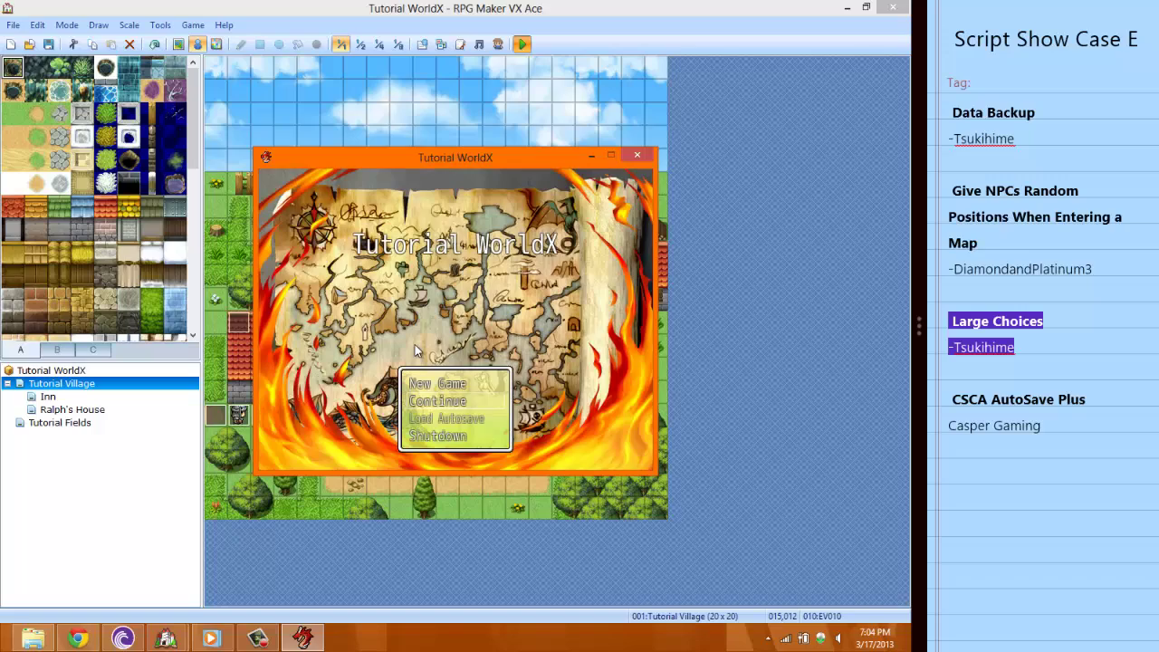
{"action": "key", "text": "Down"}
{"action": "key", "text": "Return"}
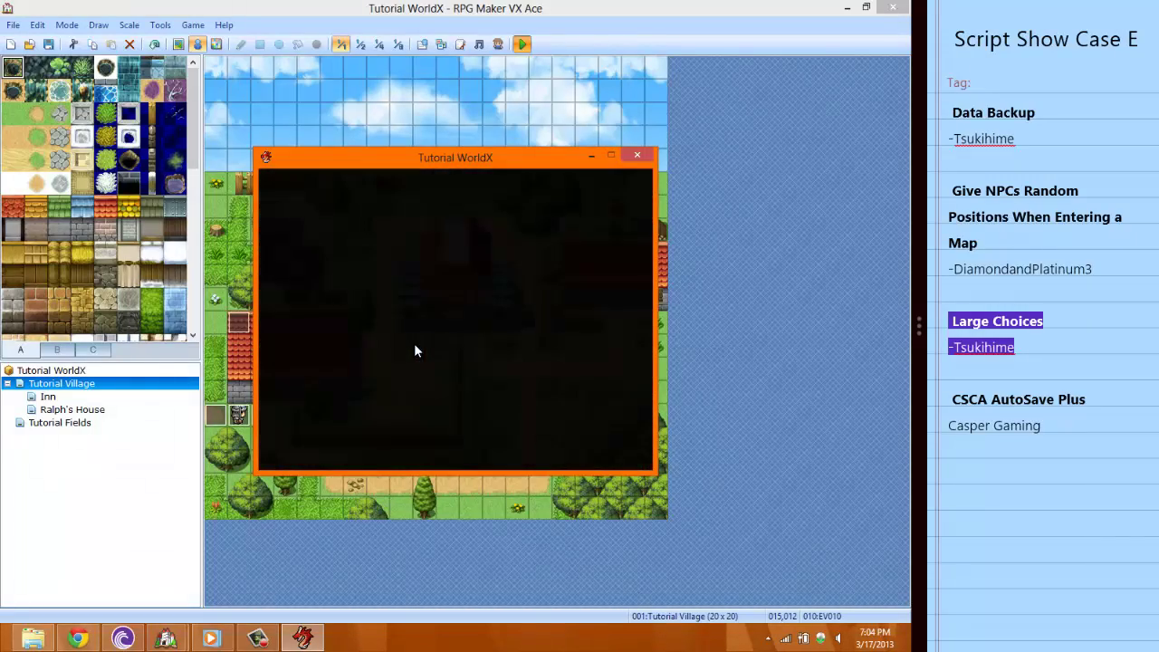
{"action": "key", "text": "Return"}
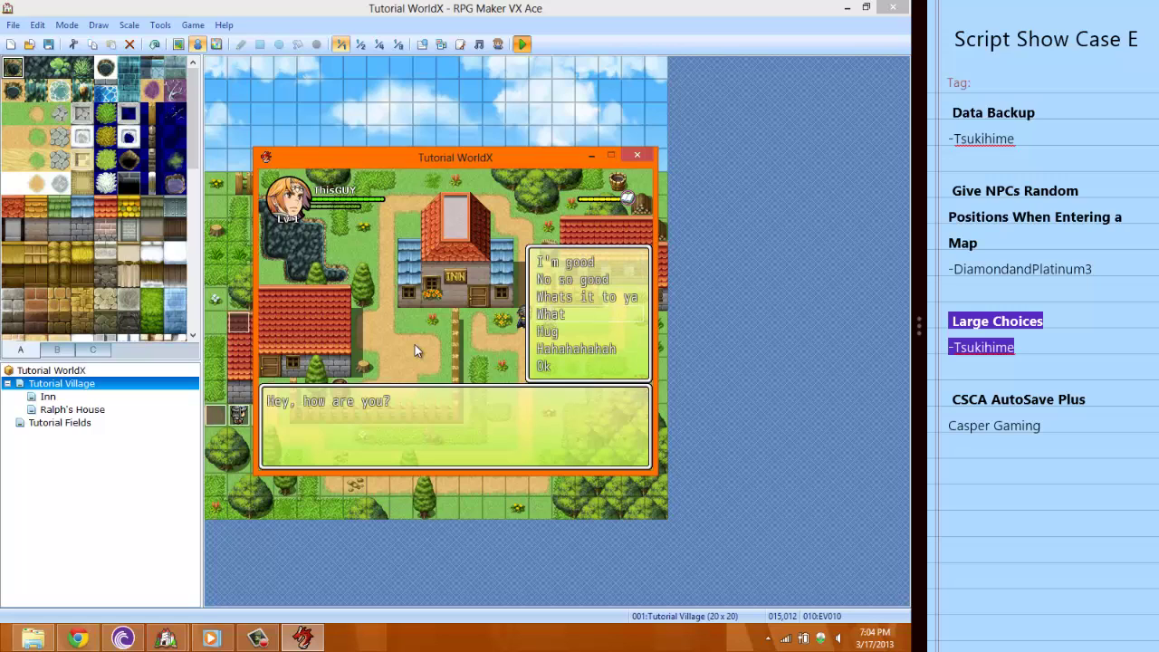
Step: Go through the options of the NPC's combined choice list and close the game
{"action": "key", "text": "Down"}
{"action": "key", "text": "Down"}
{"action": "key", "text": "Down"}
{"action": "key", "text": "Down"}
{"action": "key", "text": "Down"}
{"action": "key", "text": "Down"}
{"action": "left_click", "coordinate": [633, 157]}
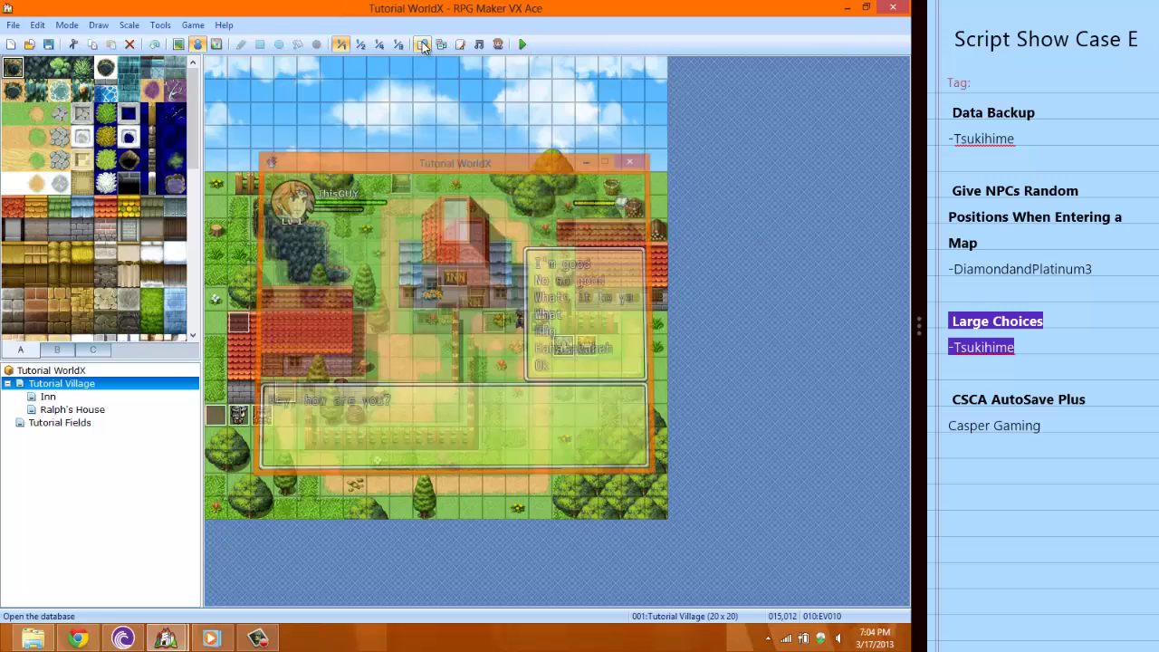
Step: Review the description, usage notes and configuration of the Large Choices script and close the script editor without changes
{"action": "left_click", "coordinate": [461, 45]}
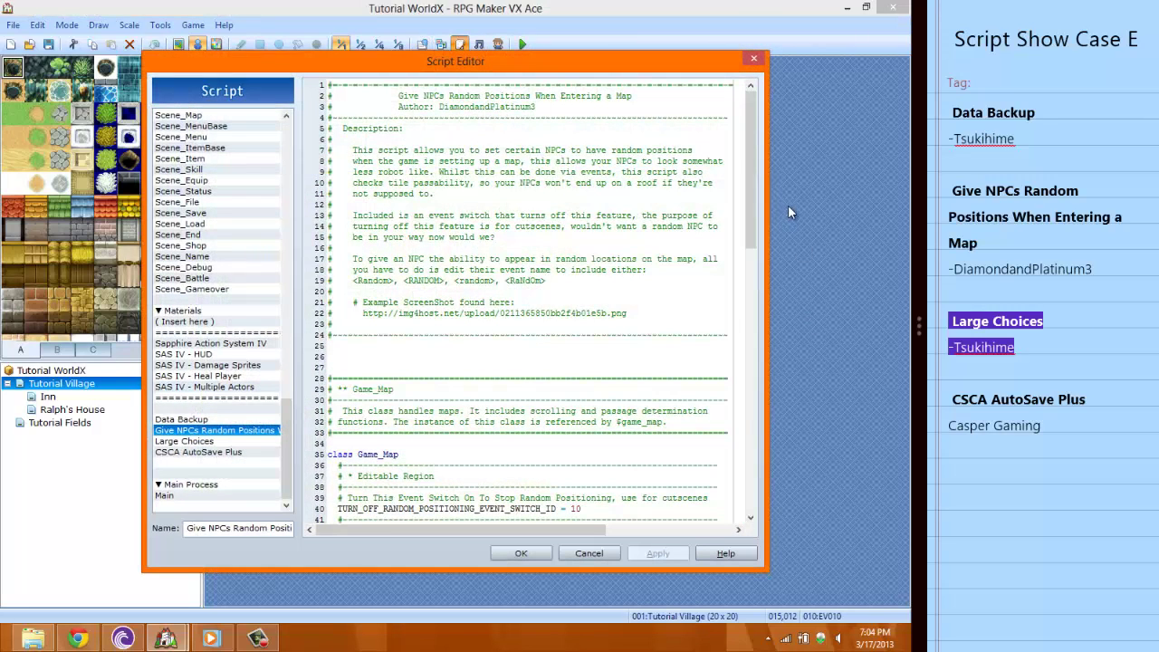
{"action": "left_click", "coordinate": [213, 441]}
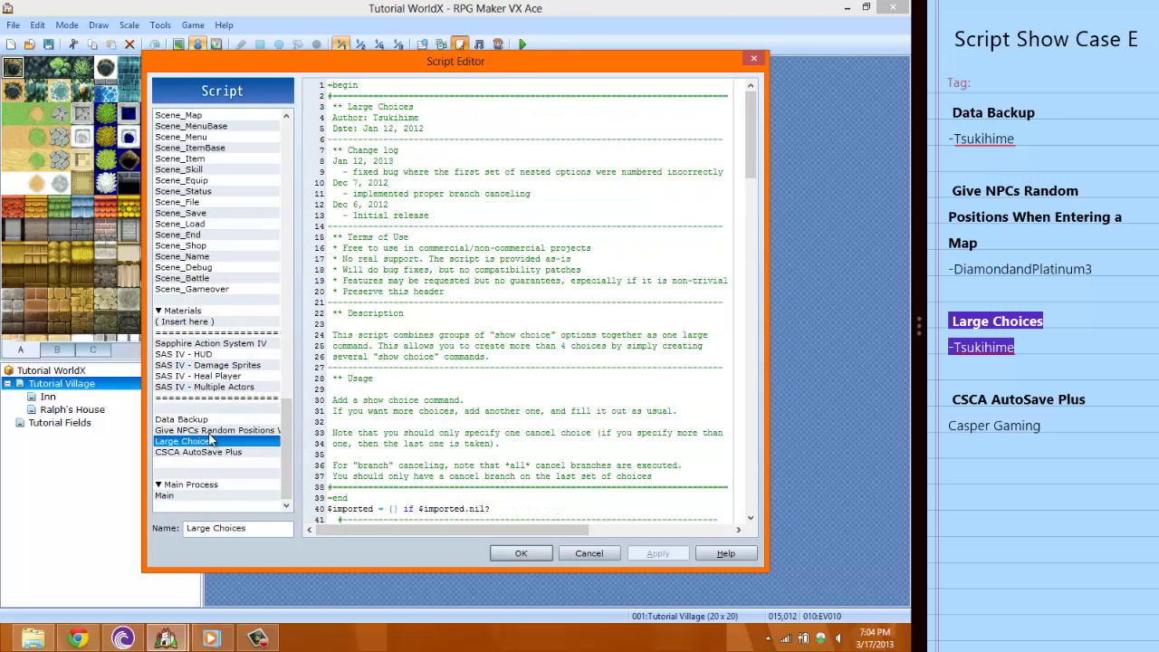
{"action": "left_click_drag", "start_coordinate": [418, 400], "coordinate": [474, 444]}
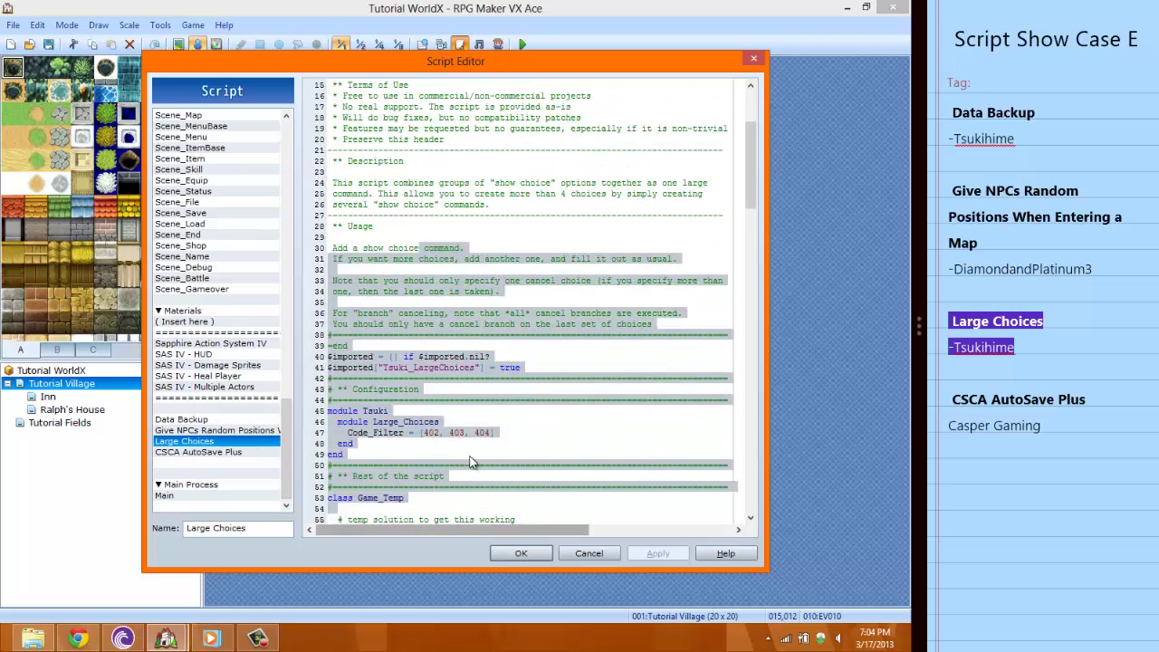
{"action": "left_click", "coordinate": [483, 439]}
{"action": "left_click", "coordinate": [520, 434]}
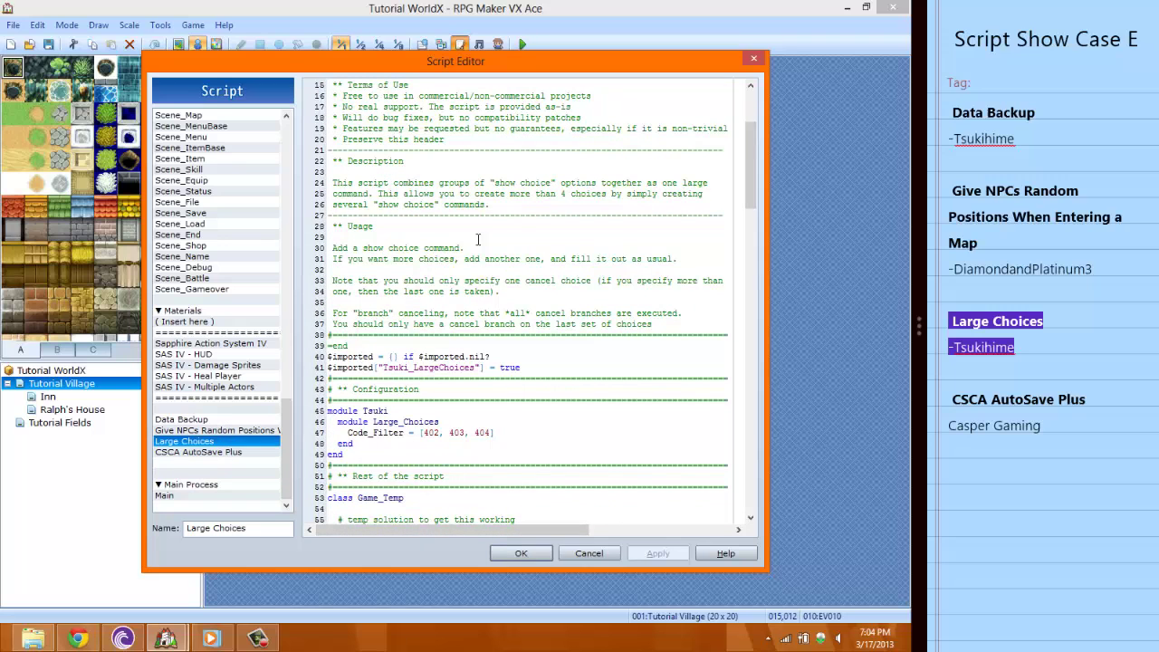
{"action": "left_click", "coordinate": [589, 552]}
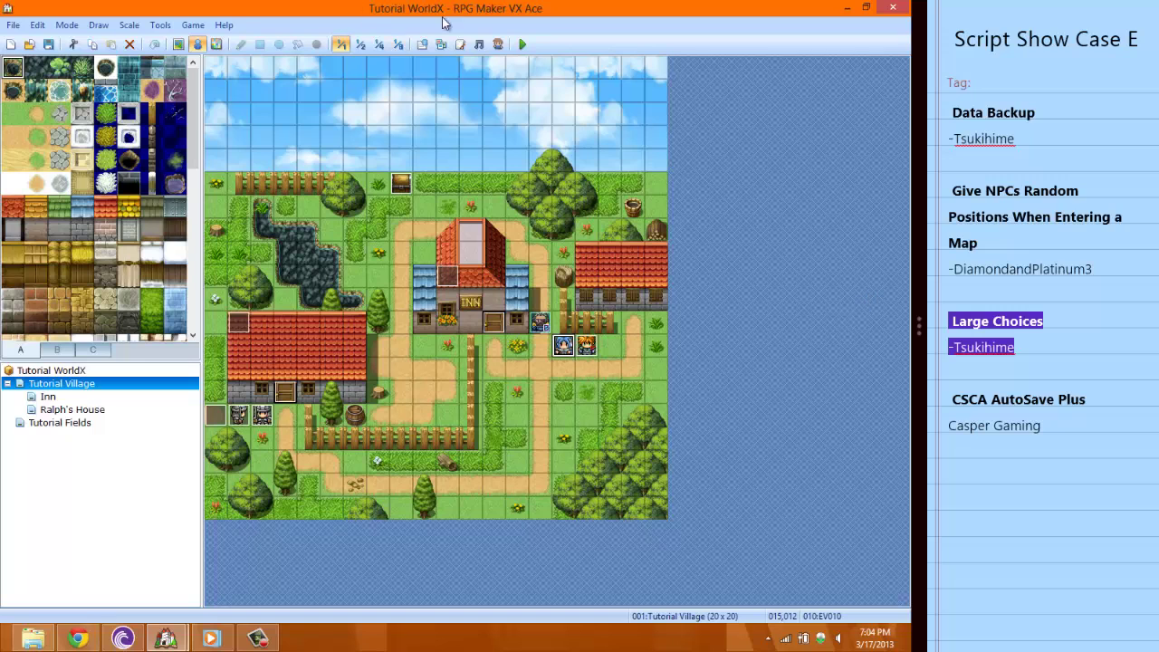
Step: Examine the autosave options, game over options and text setup in the CSCA AutoSave Plus script
{"action": "left_click", "coordinate": [460, 45]}
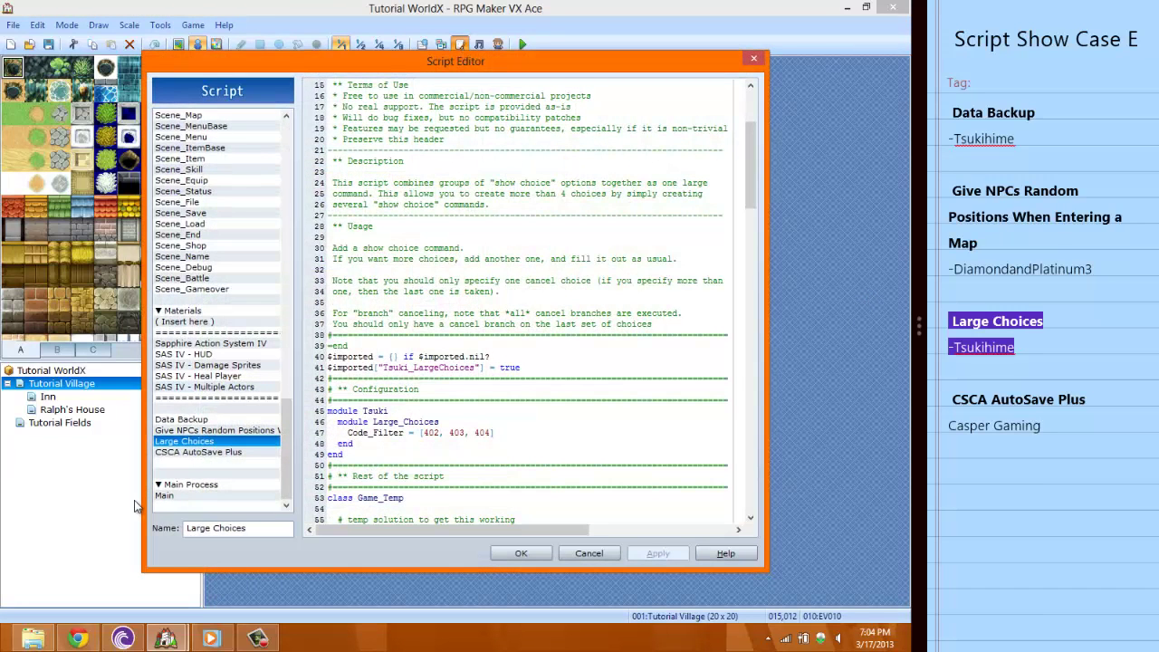
{"action": "left_click", "coordinate": [197, 452]}
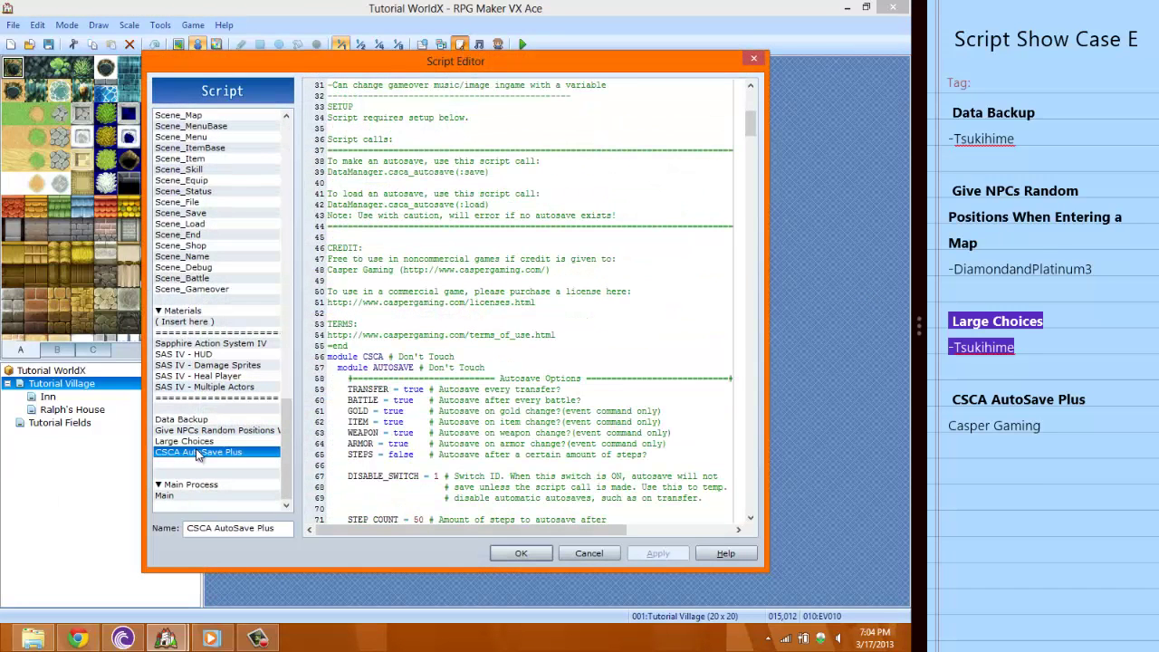
{"action": "scroll", "coordinate": [484, 424], "scroll_direction": "down", "scroll_amount": 2}
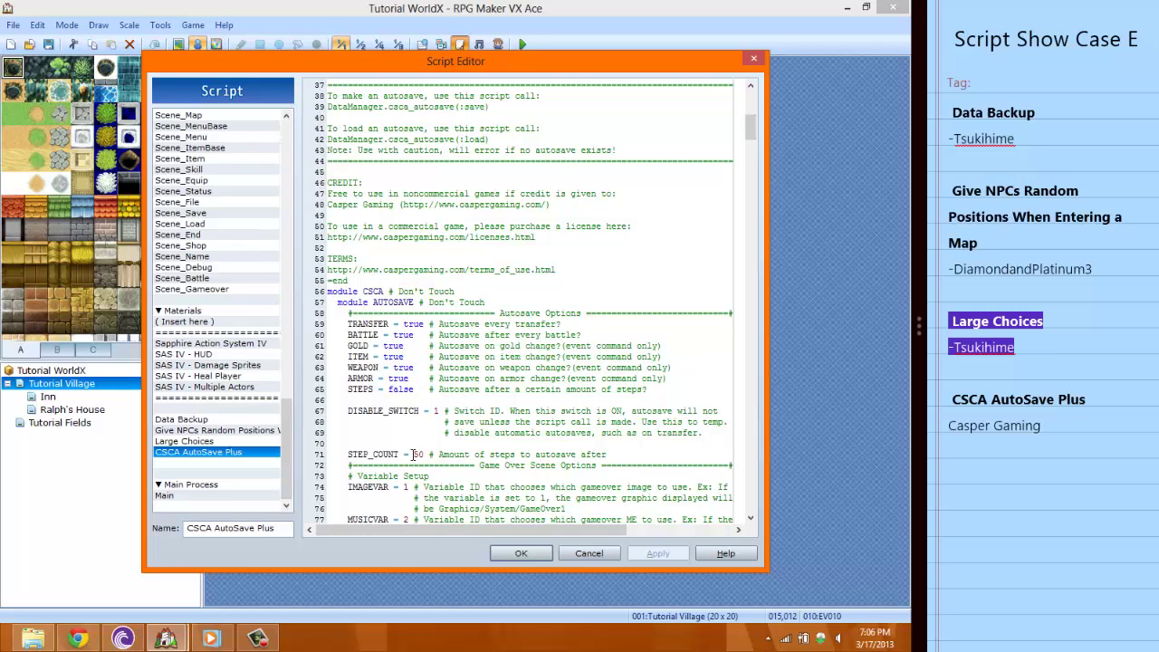
{"action": "scroll", "coordinate": [415, 443], "scroll_direction": "down", "scroll_amount": 2}
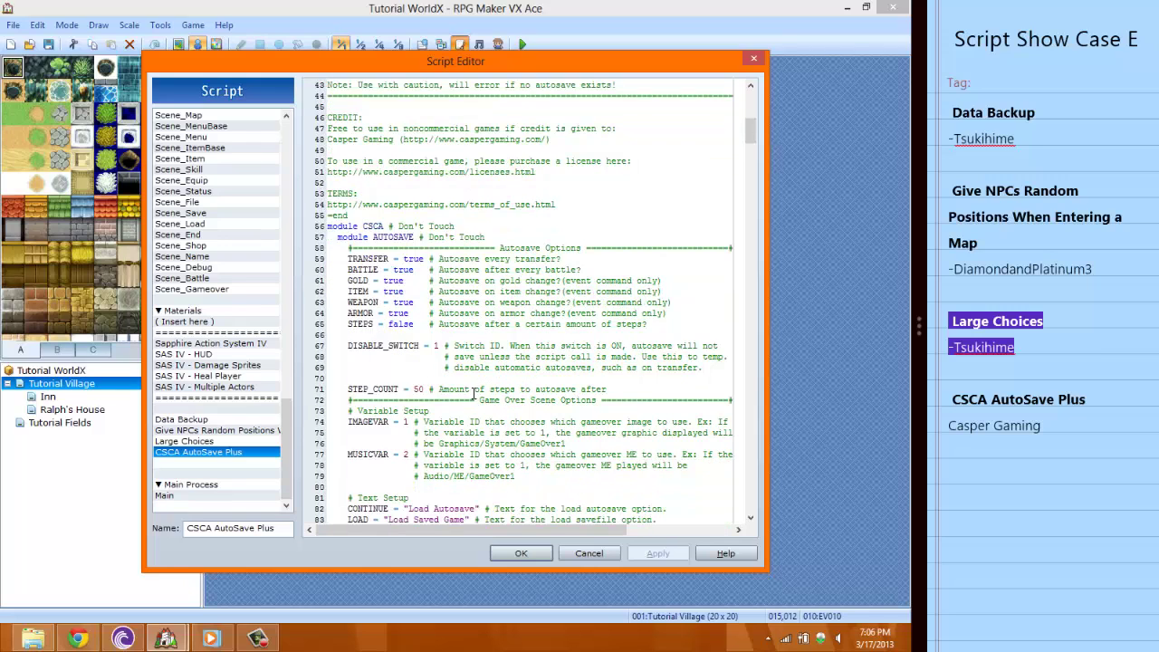
{"action": "scroll", "coordinate": [473, 393], "scroll_direction": "down", "scroll_amount": 2}
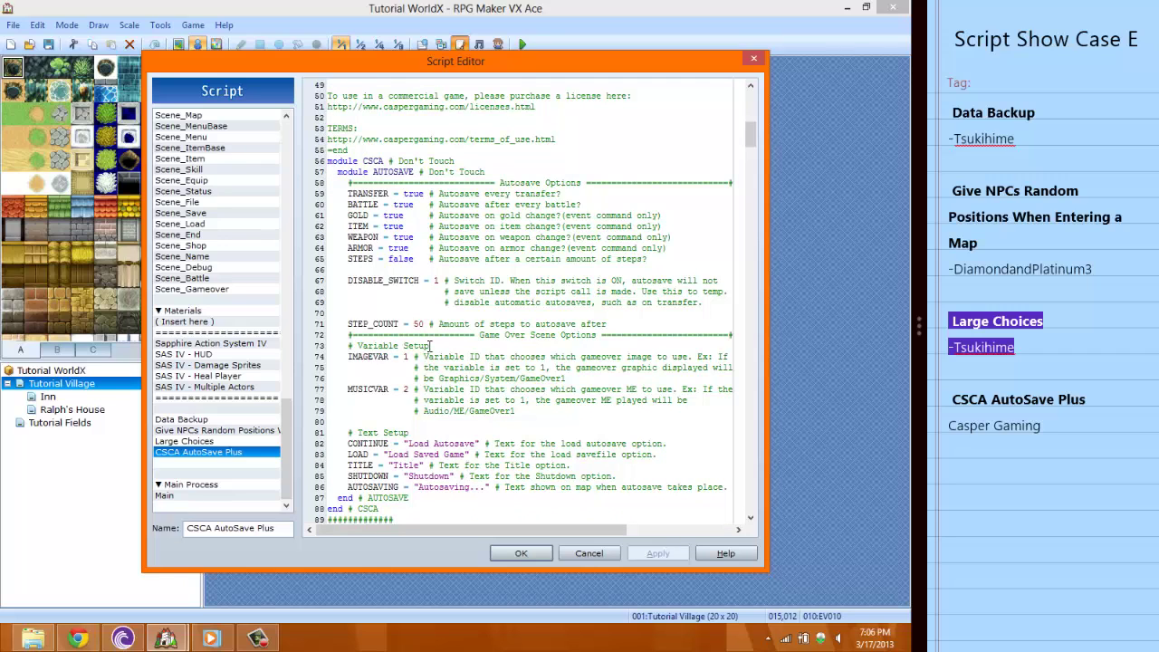
{"action": "scroll", "coordinate": [447, 441], "scroll_direction": "down", "scroll_amount": 2}
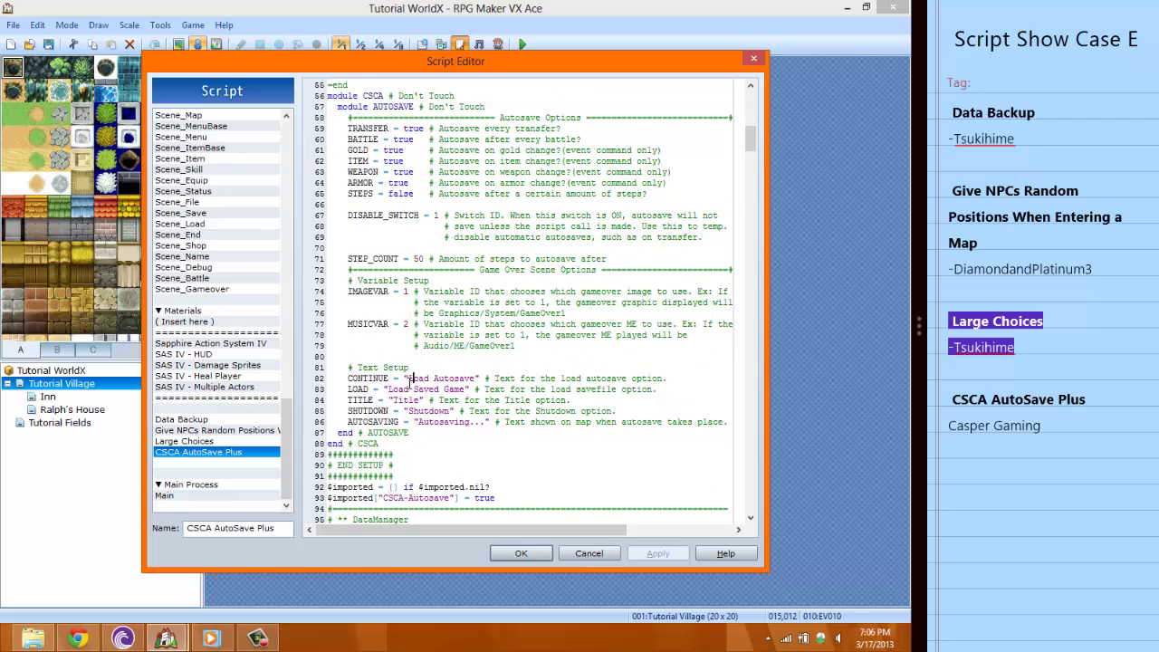
{"action": "left_click_drag", "start_coordinate": [407, 378], "coordinate": [474, 378]}
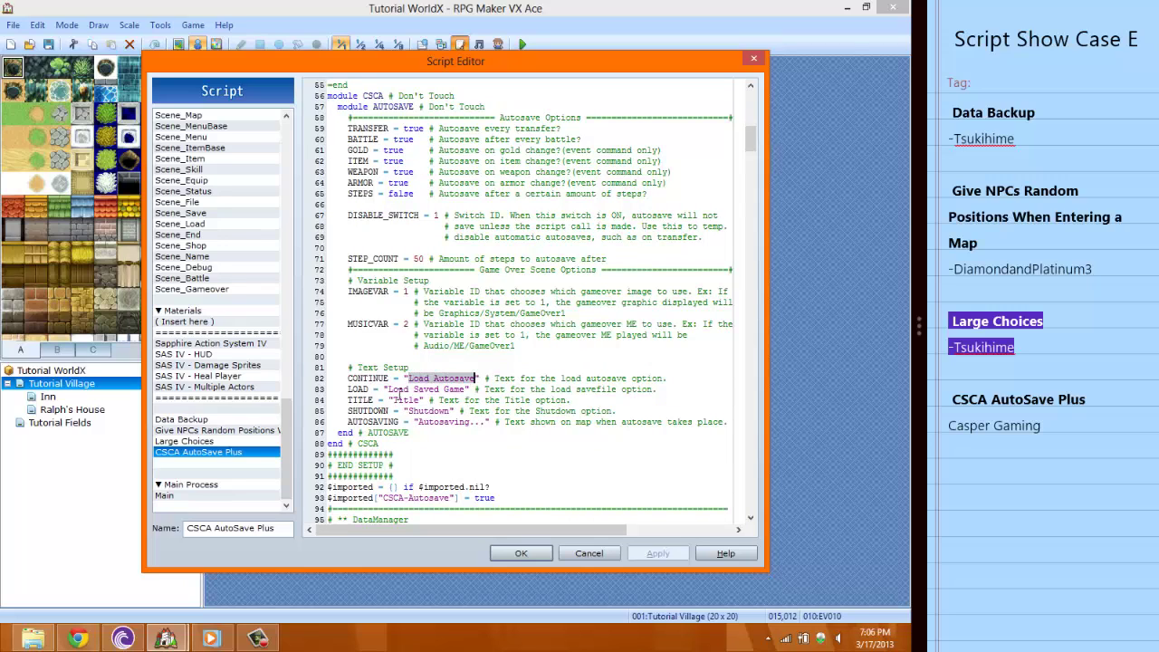
{"action": "left_click", "coordinate": [390, 410]}
{"action": "left_click_drag", "start_coordinate": [417, 422], "coordinate": [467, 422]}
{"action": "left_click", "coordinate": [520, 553]}
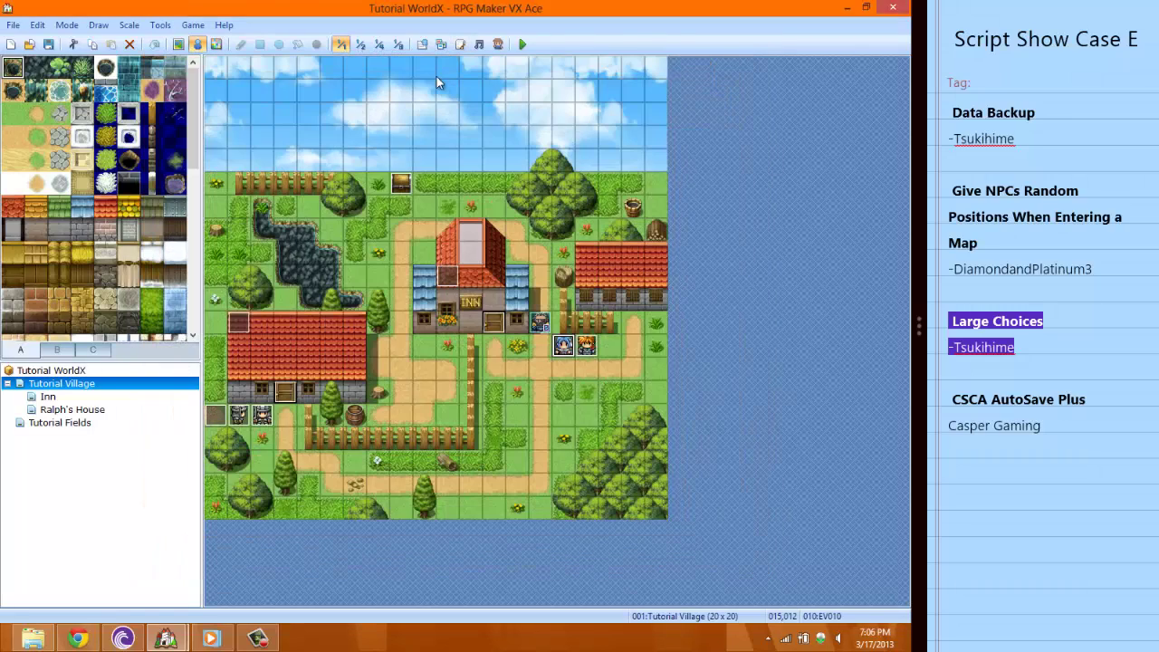
Step: Playtest the project and continue from the saved game in File 1
{"action": "left_click", "coordinate": [522, 44]}
{"action": "left_click", "coordinate": [414, 350]}
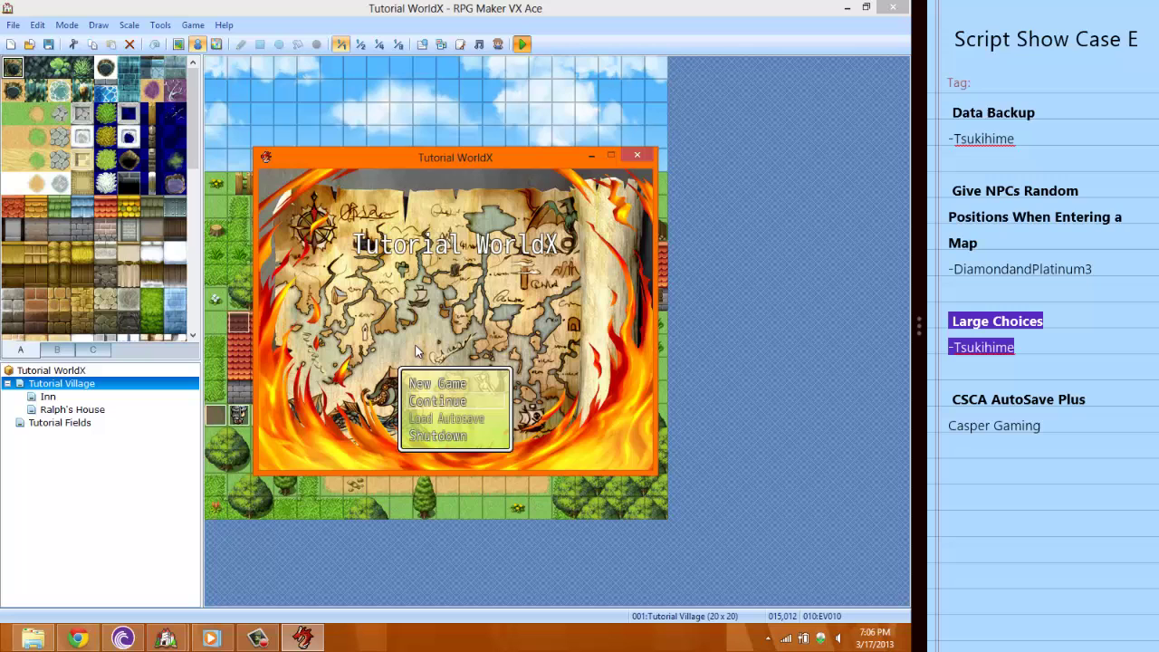
{"action": "key", "text": "Return"}
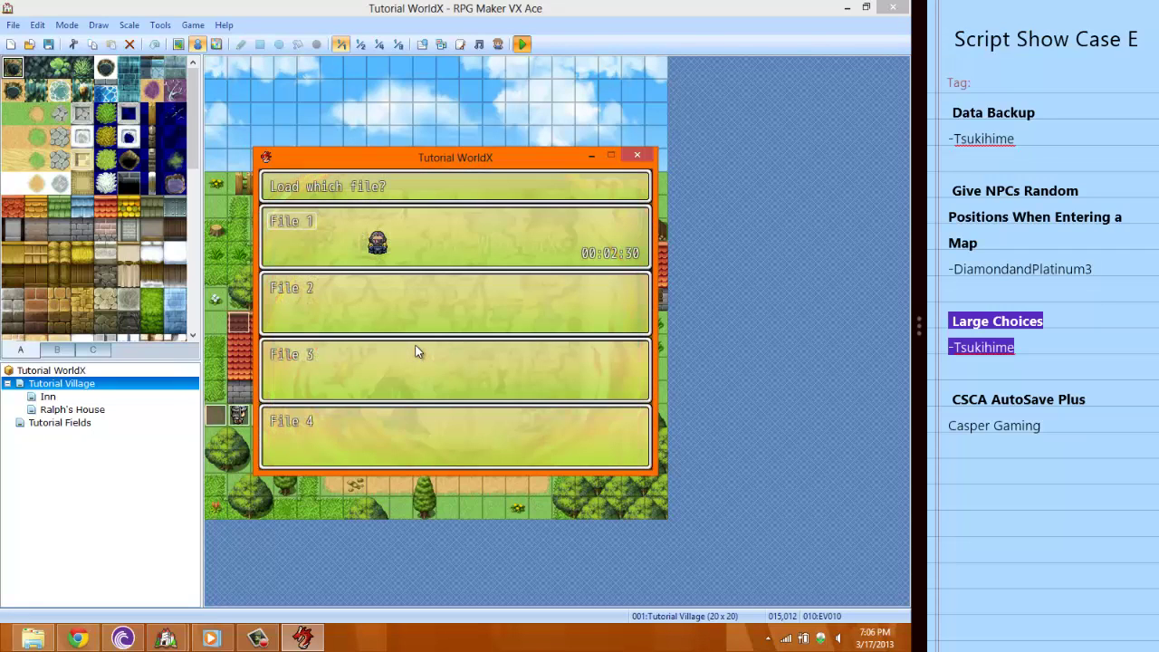
{"action": "key", "text": "Return"}
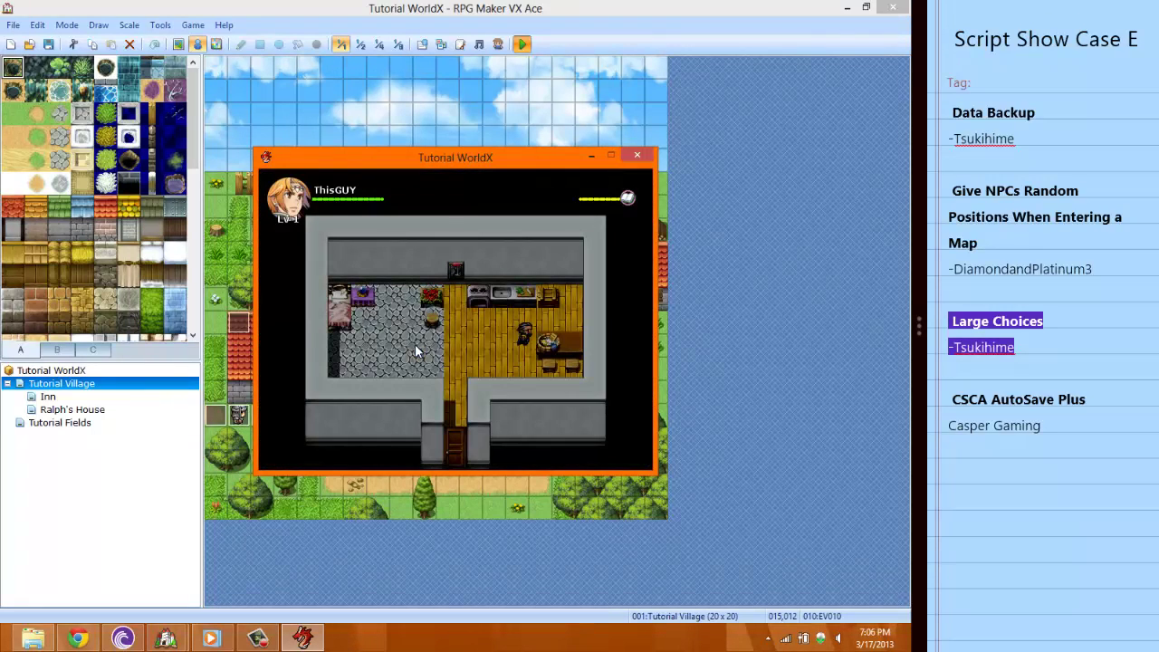
Step: Leave the house and walk to Tutorial Fields and back to Tutorial Village to test autosaving on map transfers
{"action": "key", "text": "Down"}
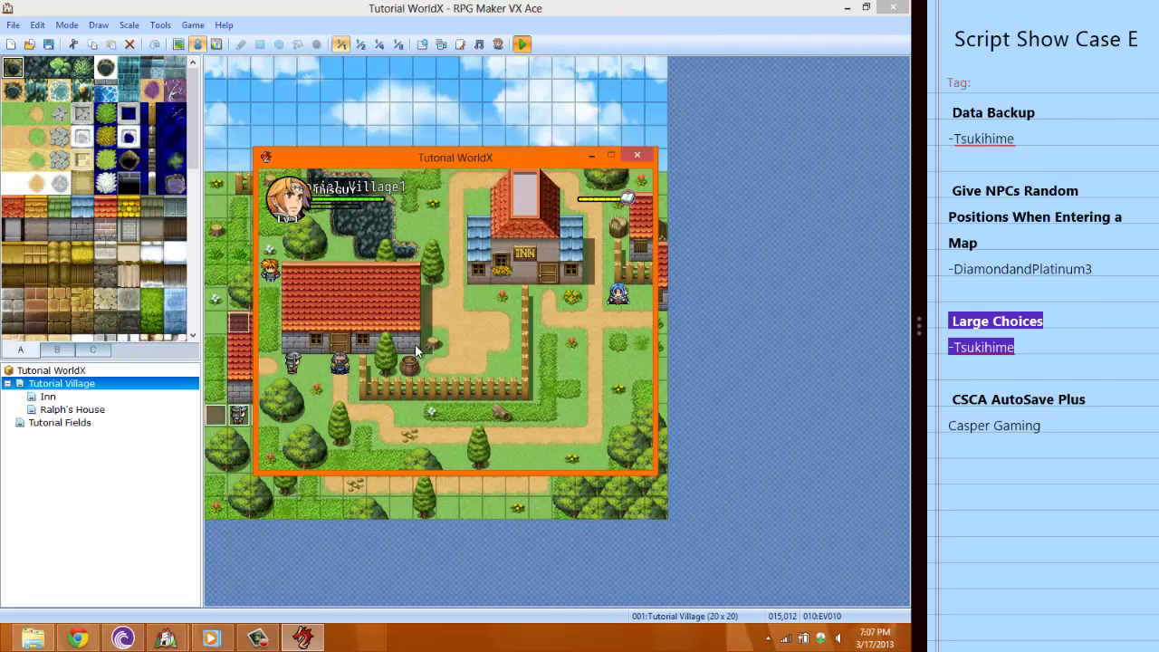
{"action": "key", "text": "Down"}
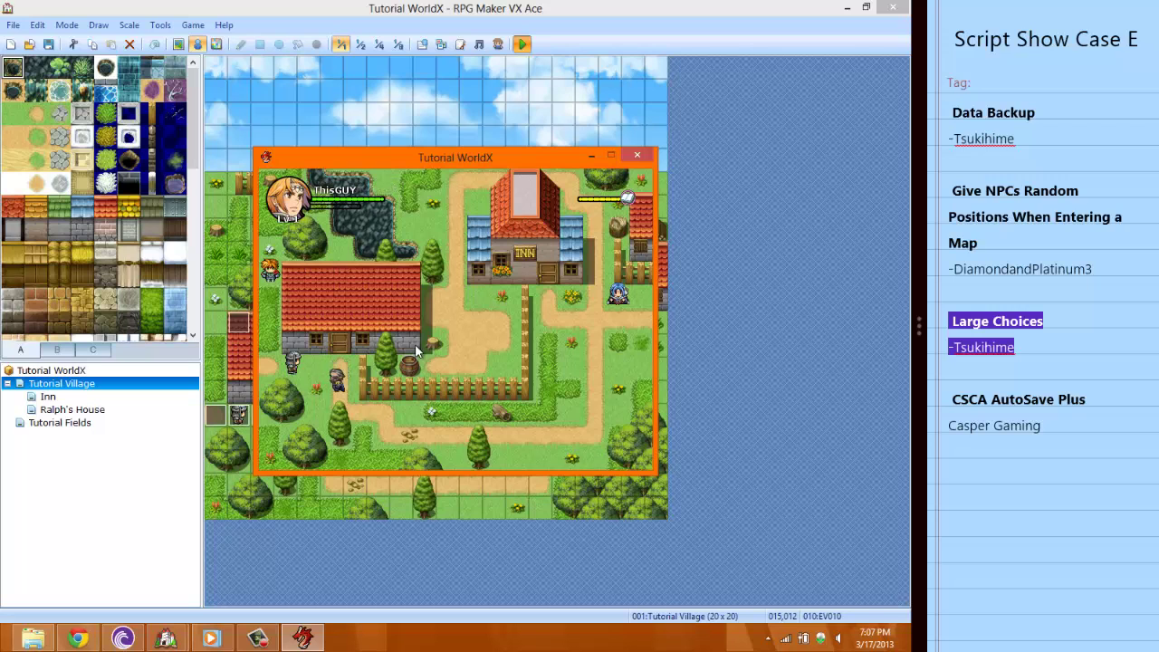
{"action": "key", "text": "Left"}
{"action": "key", "text": "Left"}
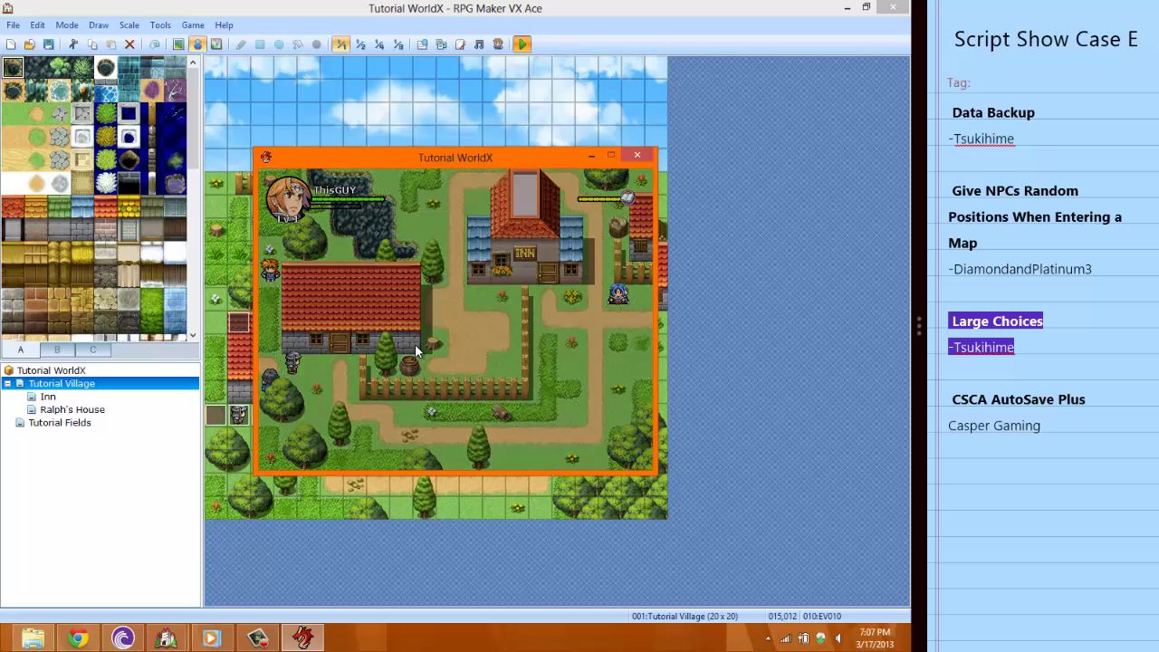
{"action": "key", "text": "Left"}
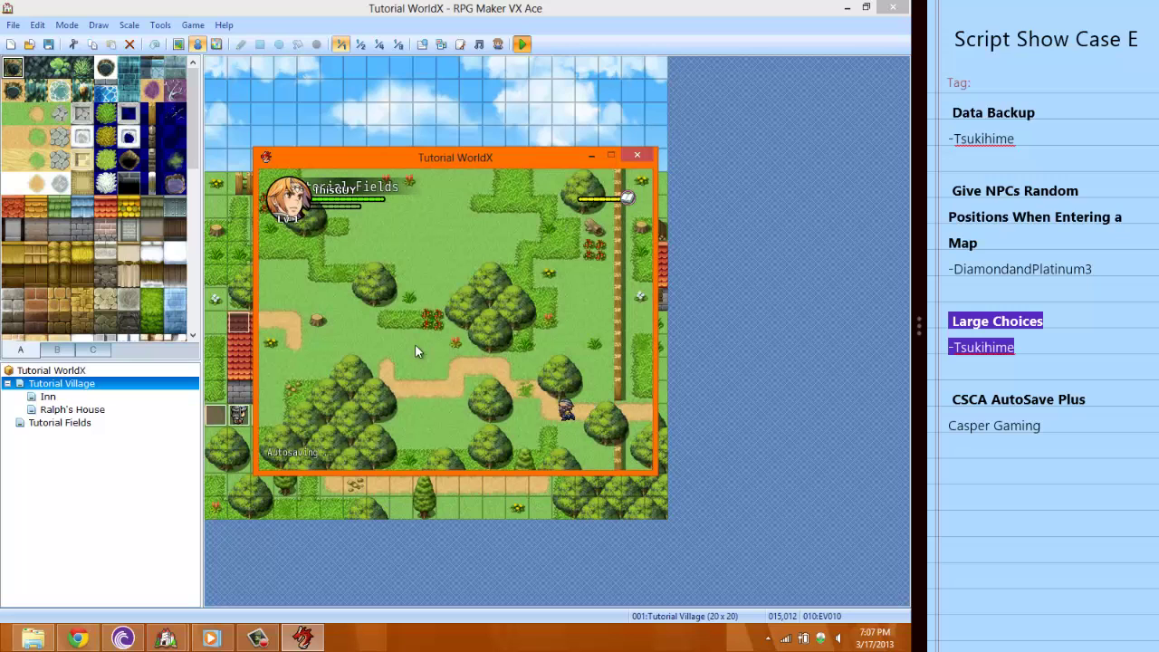
{"action": "key", "text": "Right"}
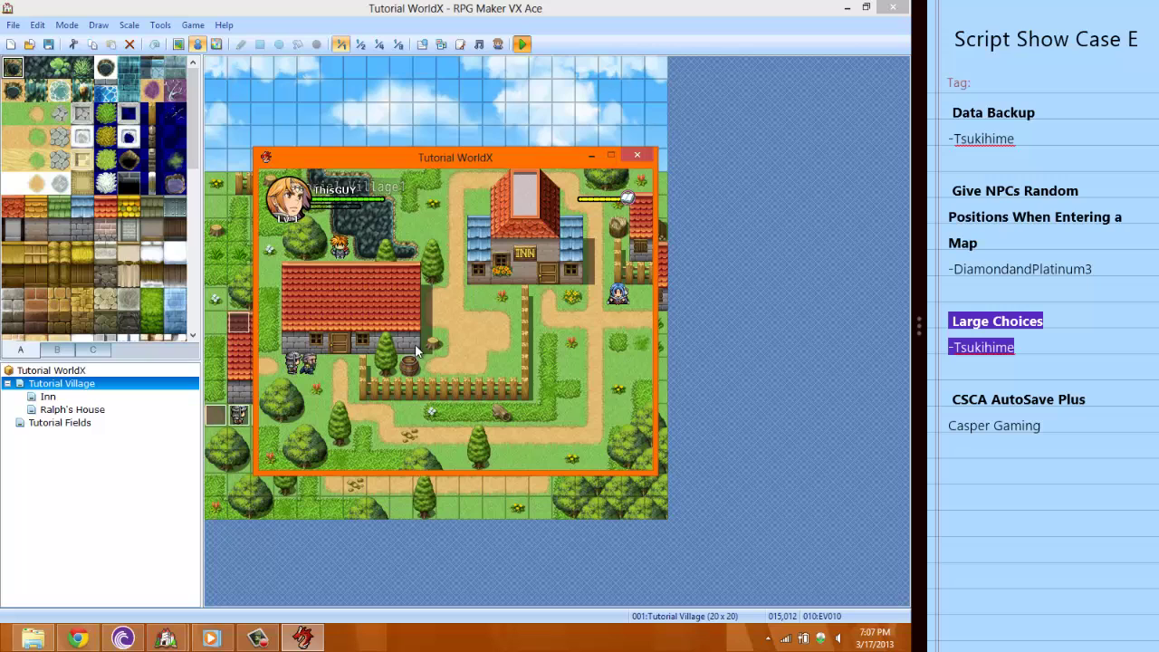
{"action": "key", "text": "Right"}
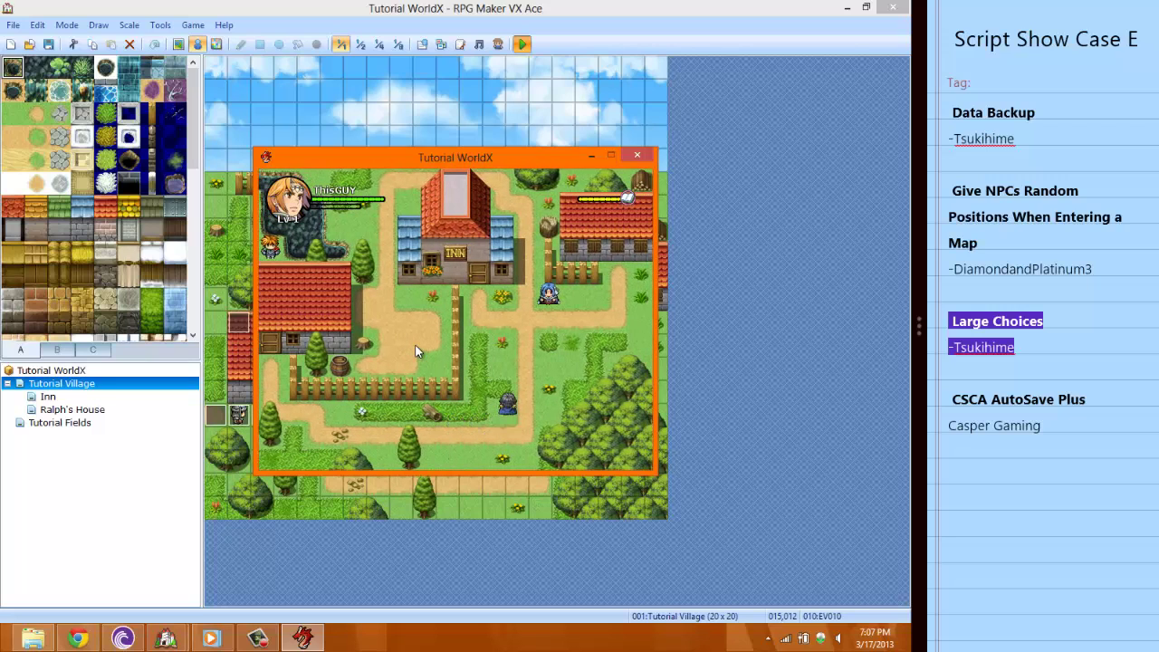
Step: Save the current game to File 1
{"action": "key", "text": "Escape"}
{"action": "key", "text": "Down"}
{"action": "key", "text": "Down"}
{"action": "key", "text": "Down"}
{"action": "key", "text": "Down"}
{"action": "key", "text": "Down"}
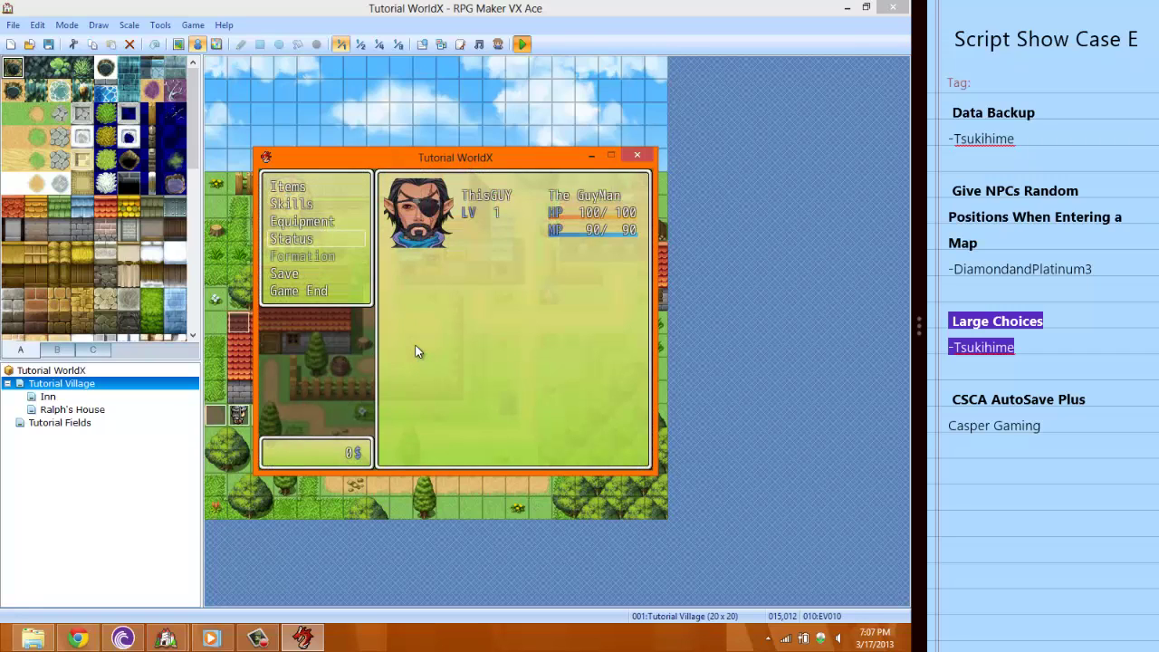
{"action": "key", "text": "Return"}
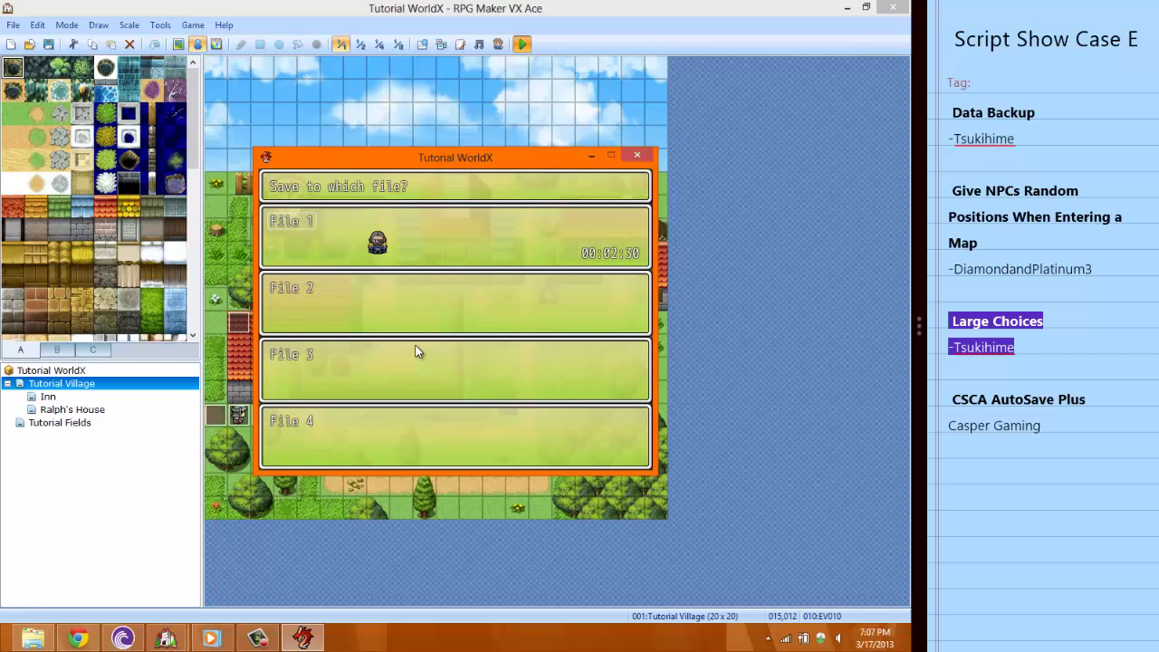
{"action": "key", "text": "Return"}
Step: End the game to the title screen to check the Load Autosave option, and close the playtest
{"action": "key", "text": "Down"}
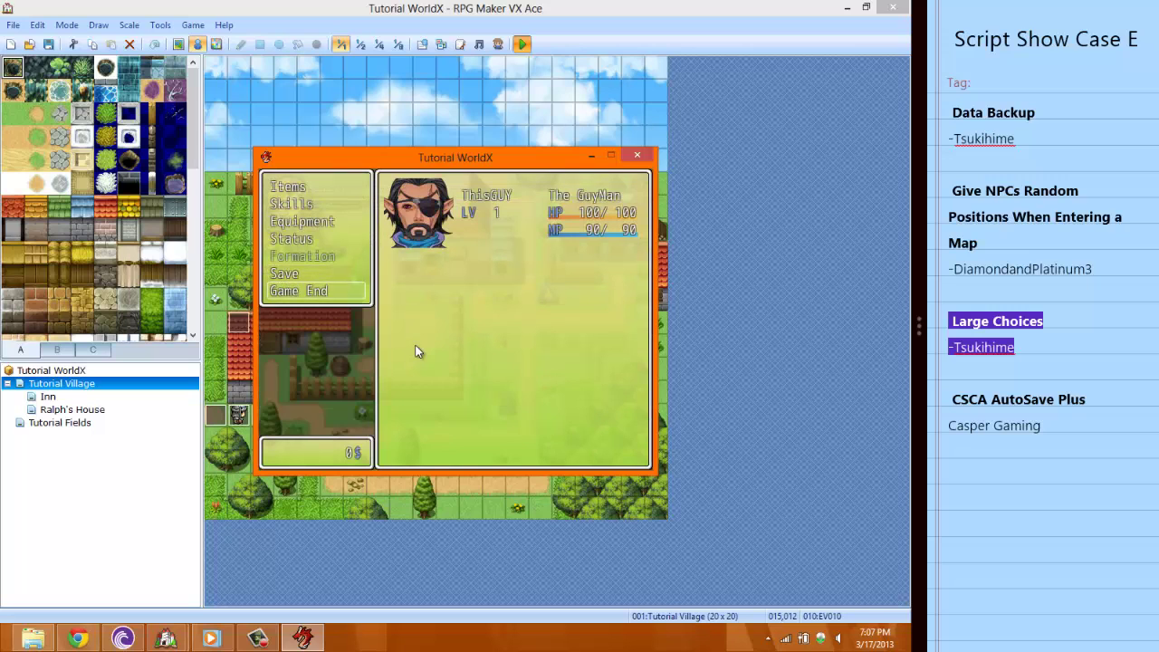
{"action": "key", "text": "Return"}
{"action": "key", "text": "Down"}
{"action": "key", "text": "Return"}
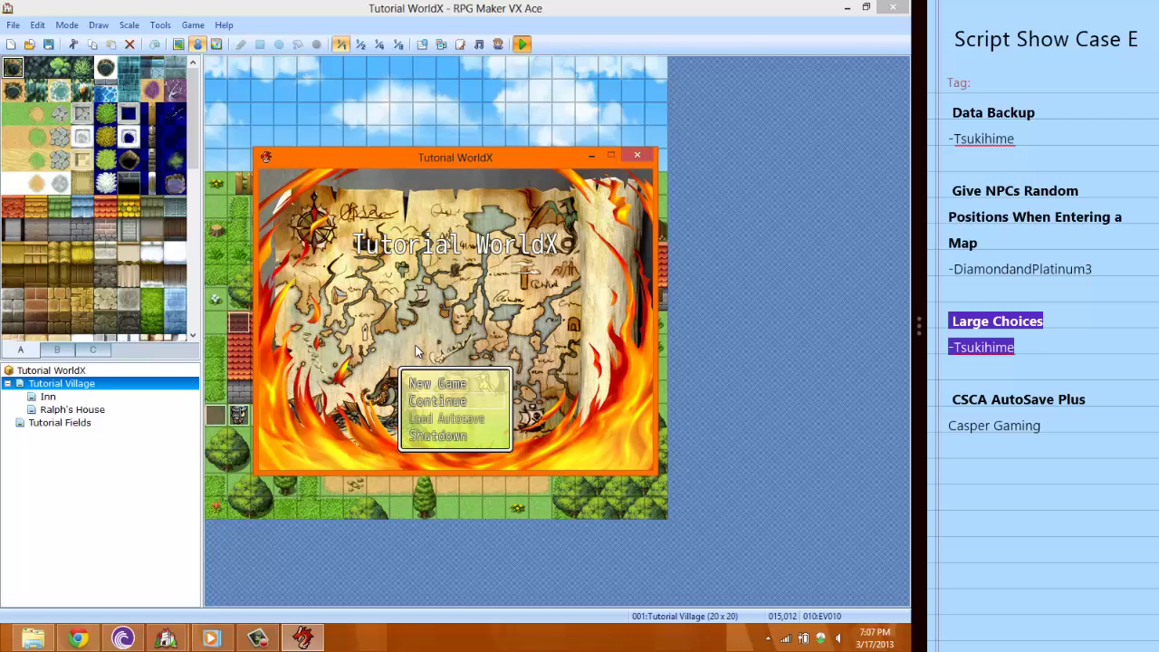
{"action": "left_click", "coordinate": [637, 157]}
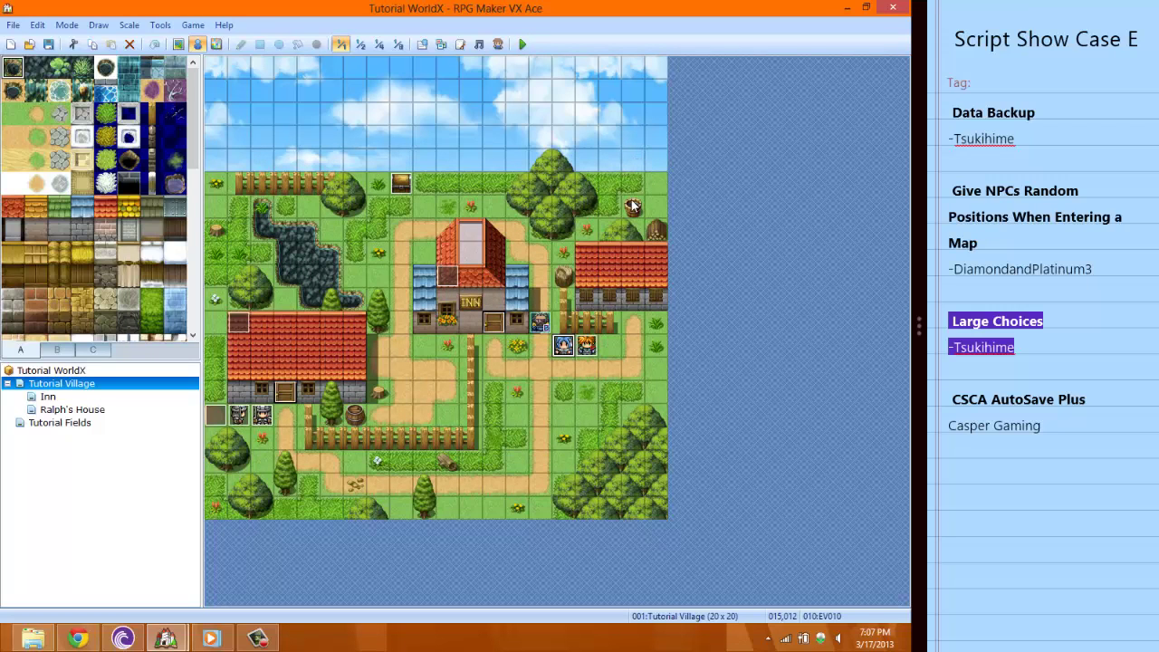
{"action": "left_click", "coordinate": [261, 640]}
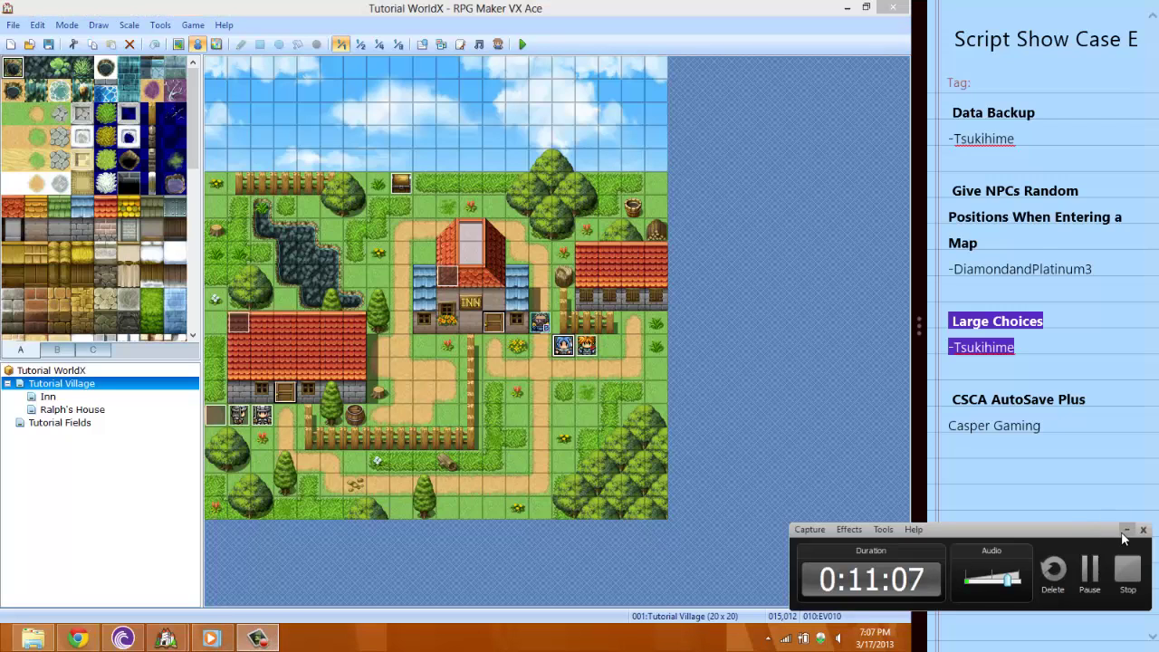
{"action": "left_click", "coordinate": [1129, 527]}
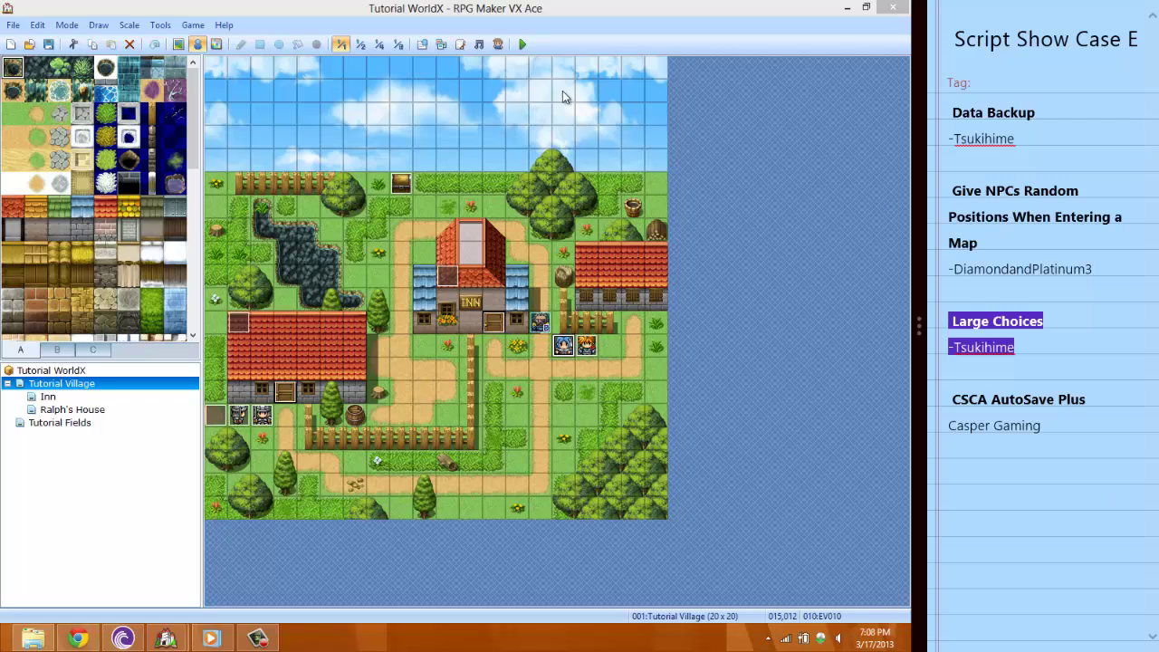
{"action": "left_click", "coordinate": [258, 638]}
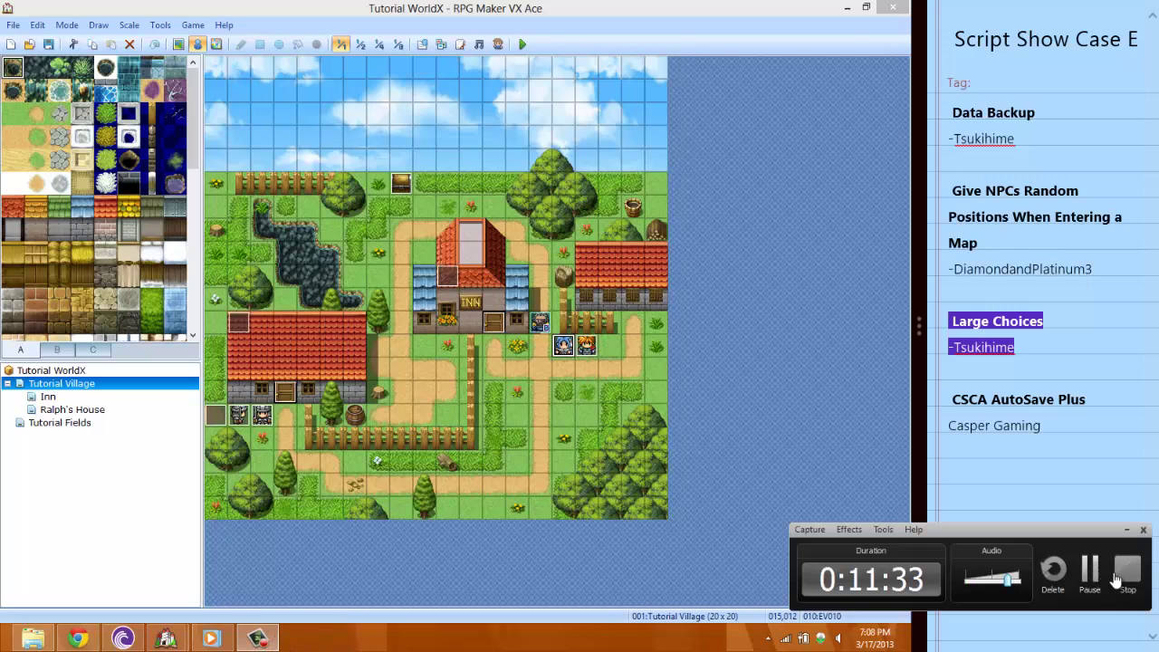